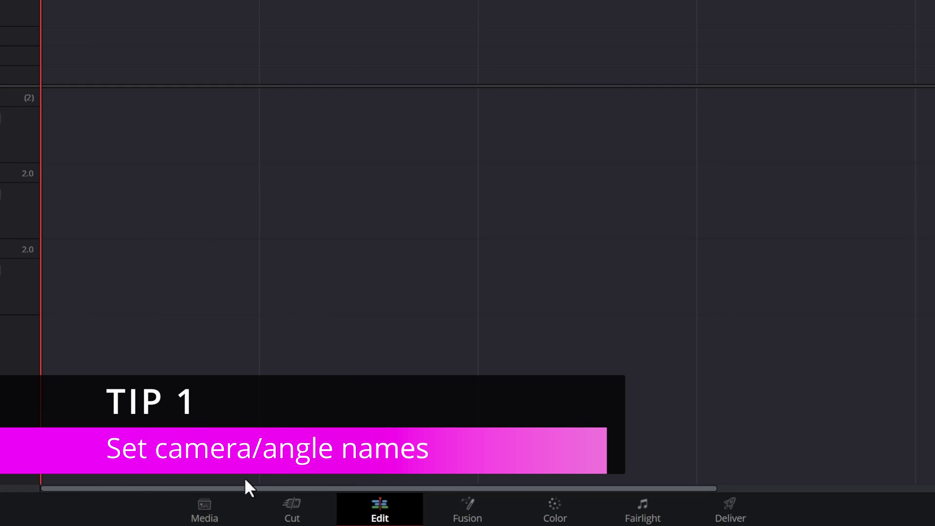
- Switch to the Media page to see the Demo 1 Create bin's three clips
left_click(213, 517)
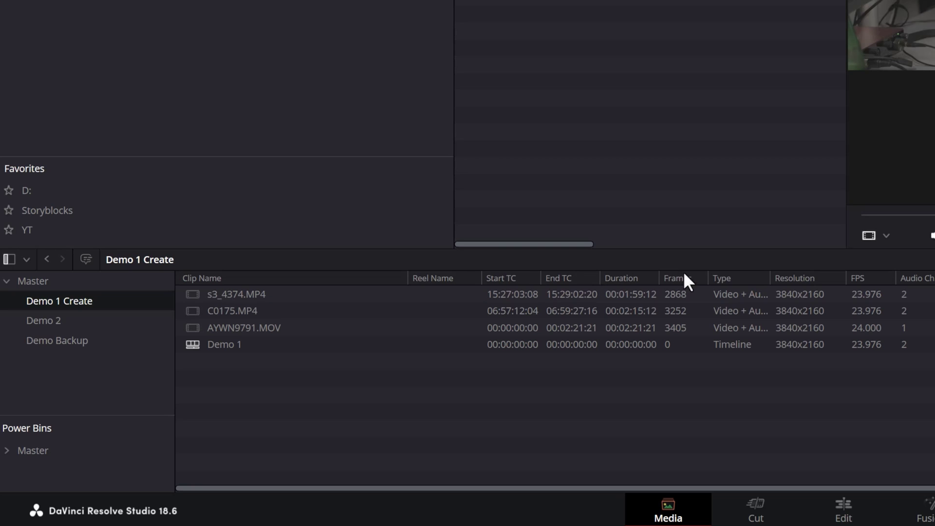
- Add a widened Camera # column to the clip list, sorted by it and placed after Clip Name
right_click(724, 273)
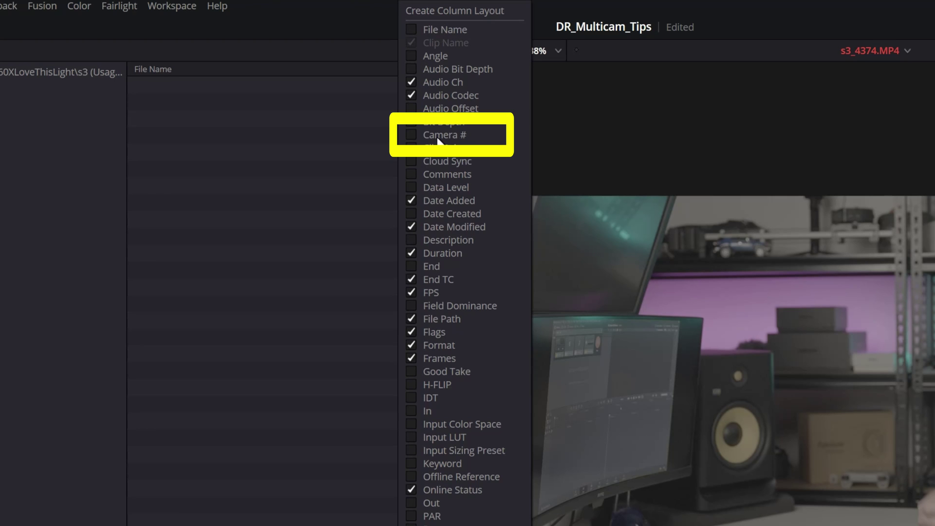
left_click(411, 136)
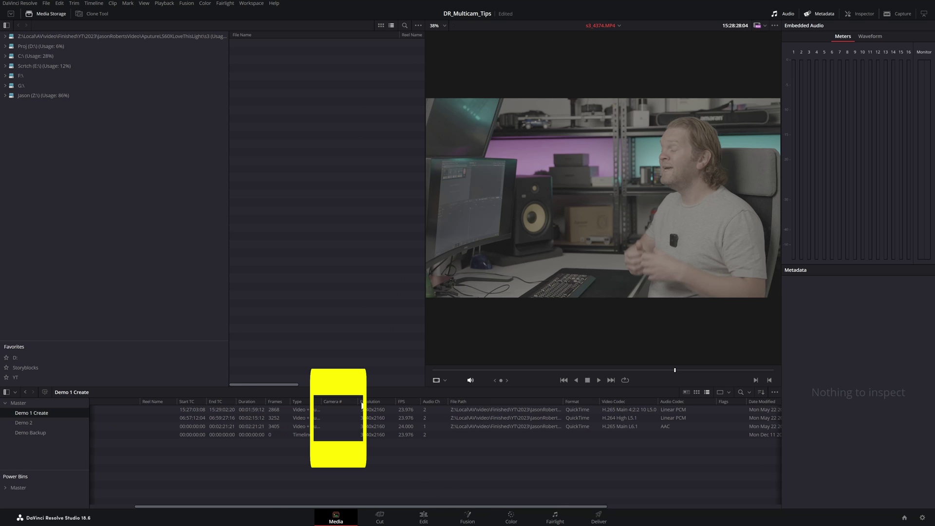
left_click_drag(359, 402, 445, 400)
left_click(380, 402)
left_click_drag(375, 401, 192, 398)
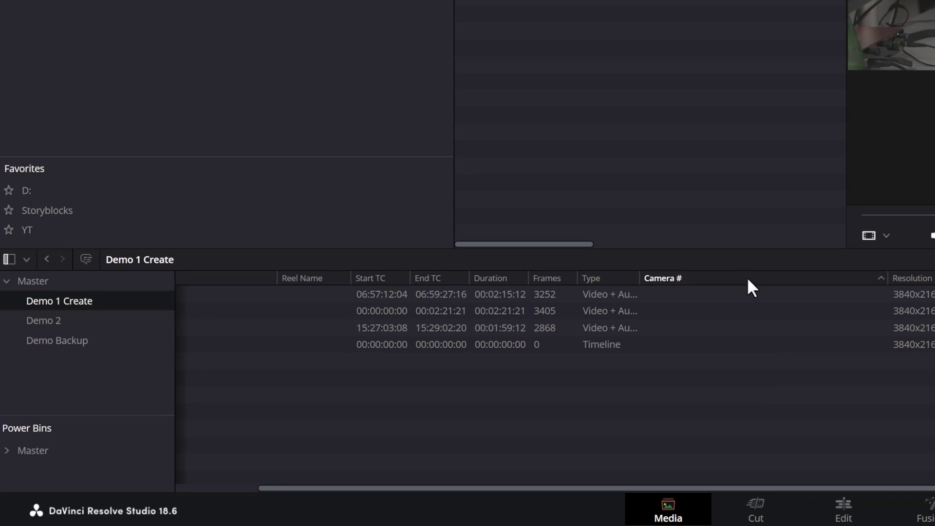
left_click_drag(382, 280, 150, 283)
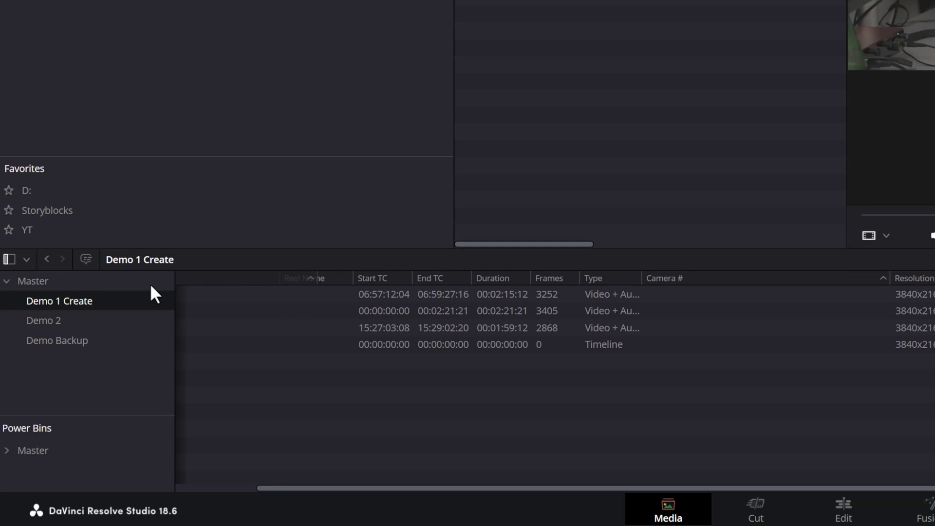
- Preview the clips, comparing C0175.MP4 and AYWN9791.MOV, and select AYWN9791.MOV
left_click(245, 308)
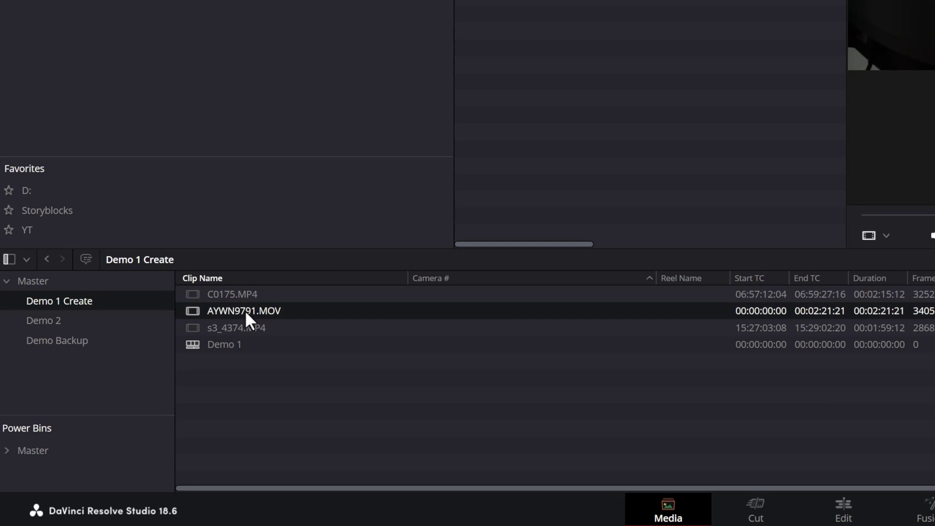
left_click(247, 326)
left_click(238, 294)
left_click(227, 311)
left_click(224, 294)
left_click(230, 311)
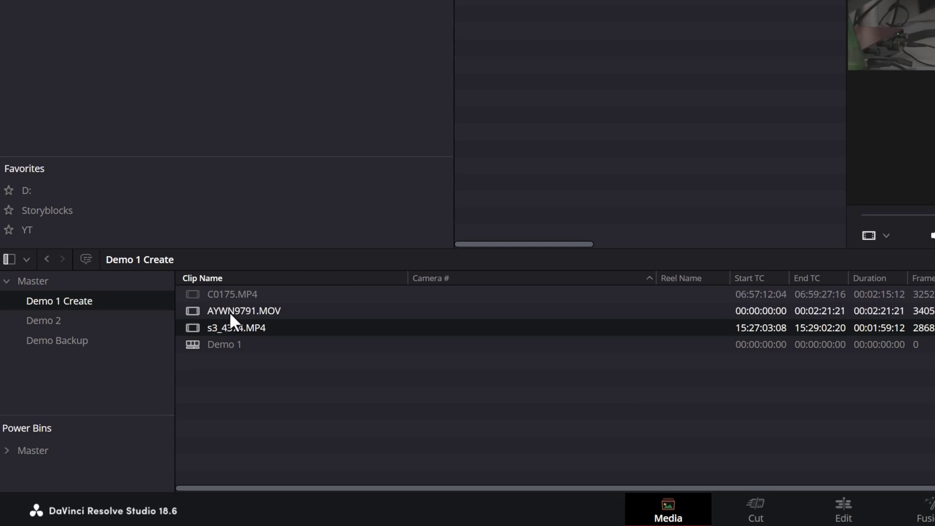
- Enter camera names iPhone for AYWN9791.MOV, Side for s3_4374.MP4 and Front for C0175.MP4
double_click(437, 310)
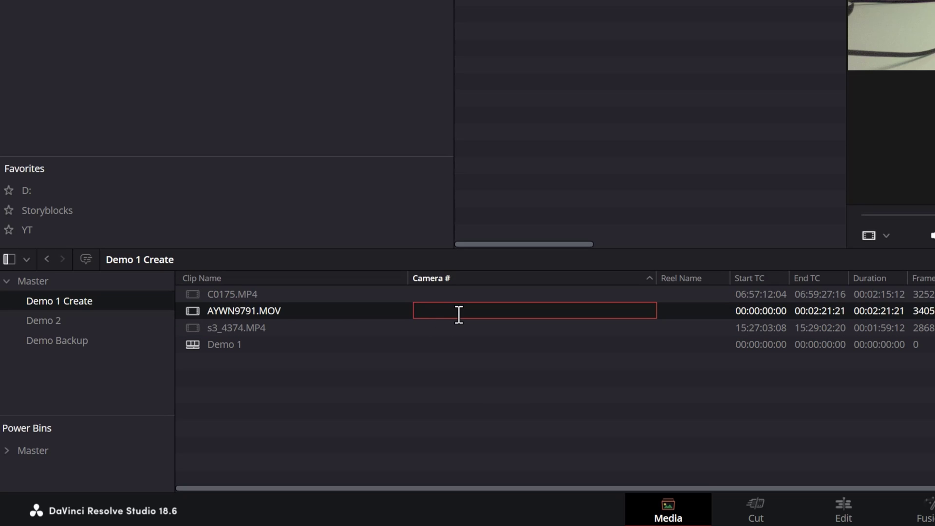
type("iPhone")
key("Return")
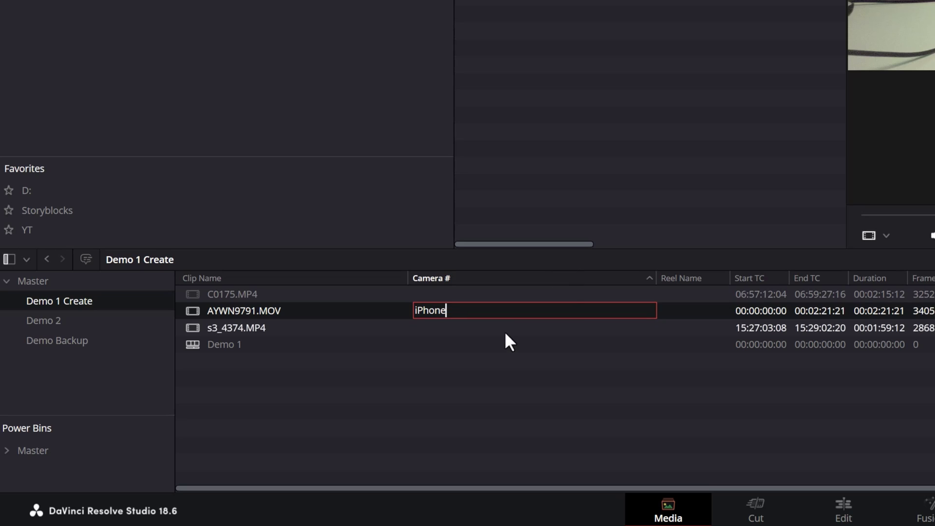
type("Side")
key("Return")
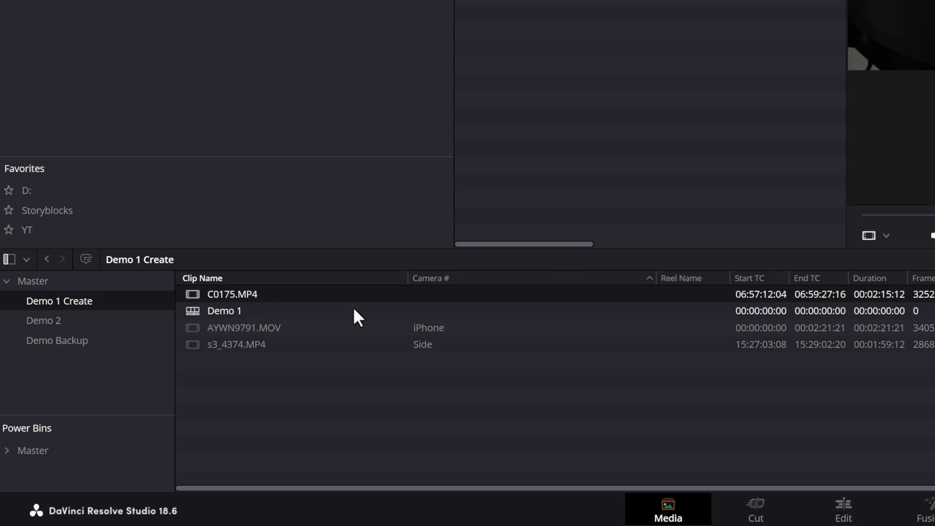
double_click(425, 293)
type("Front")
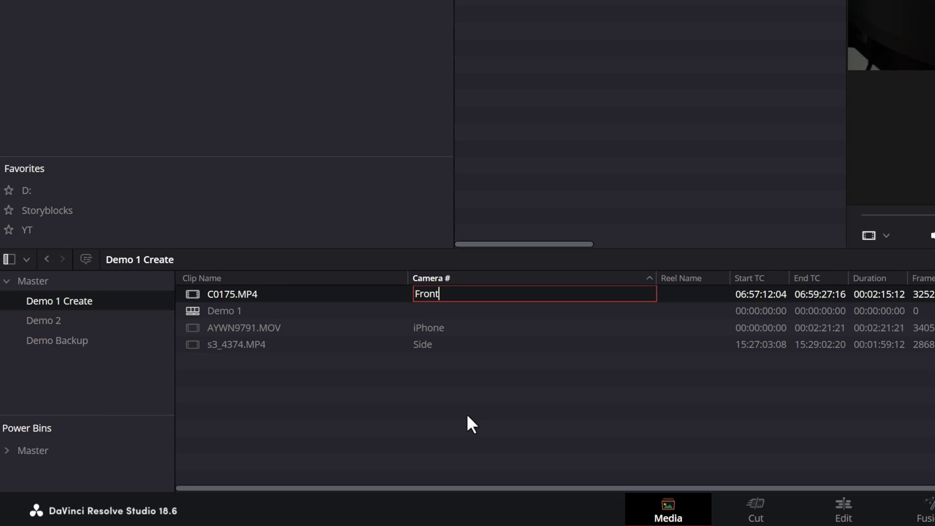
key("Return")
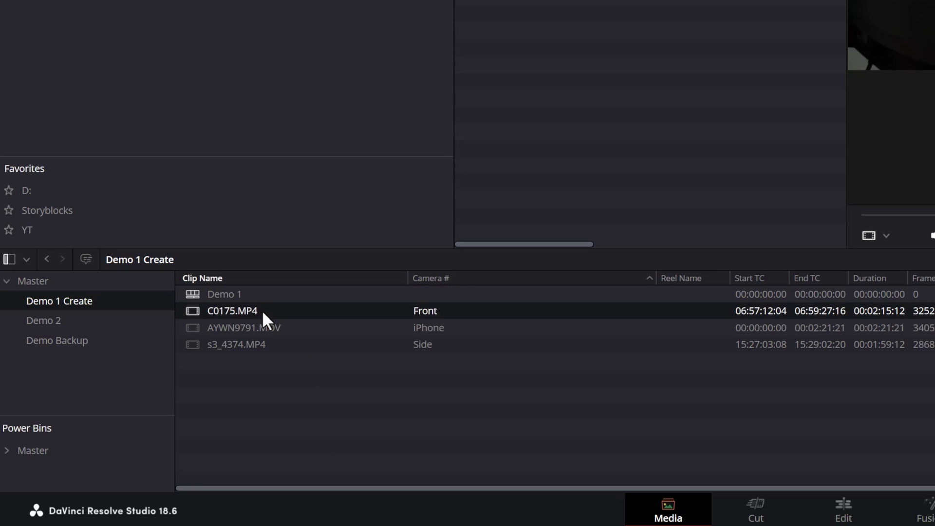
left_click(261, 342, "shift")
- Create multicam clip Demo1 Multi from the selected clips, synced by Sound, angles named by Metadata - Camera
right_click(261, 341)
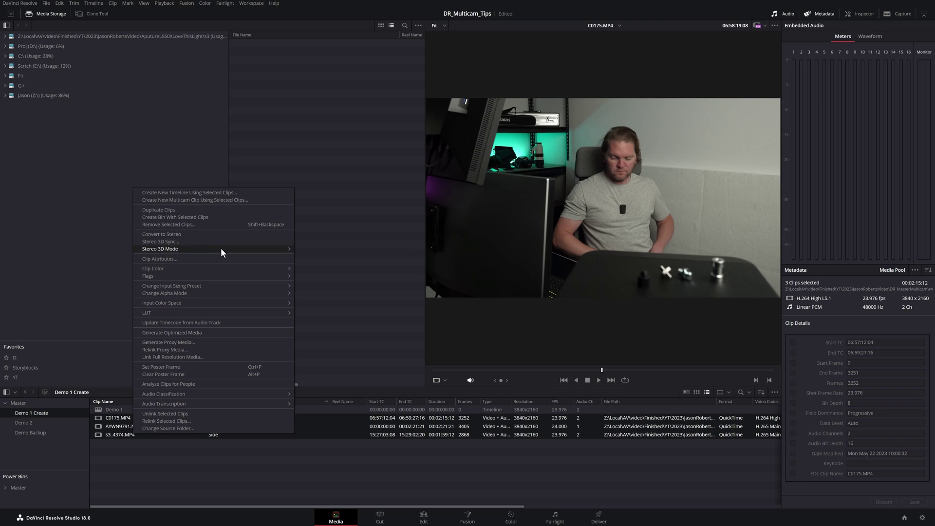
left_click(256, 199)
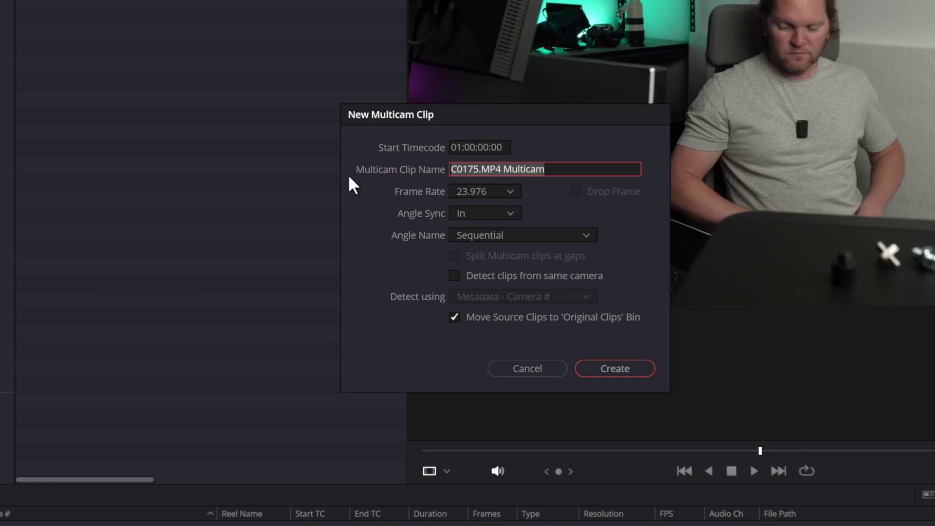
left_click(507, 214)
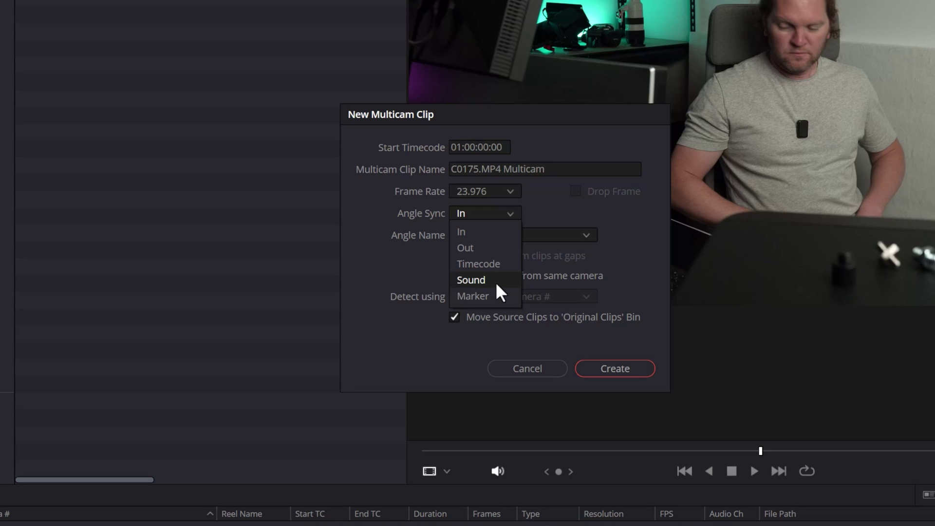
left_click(471, 280)
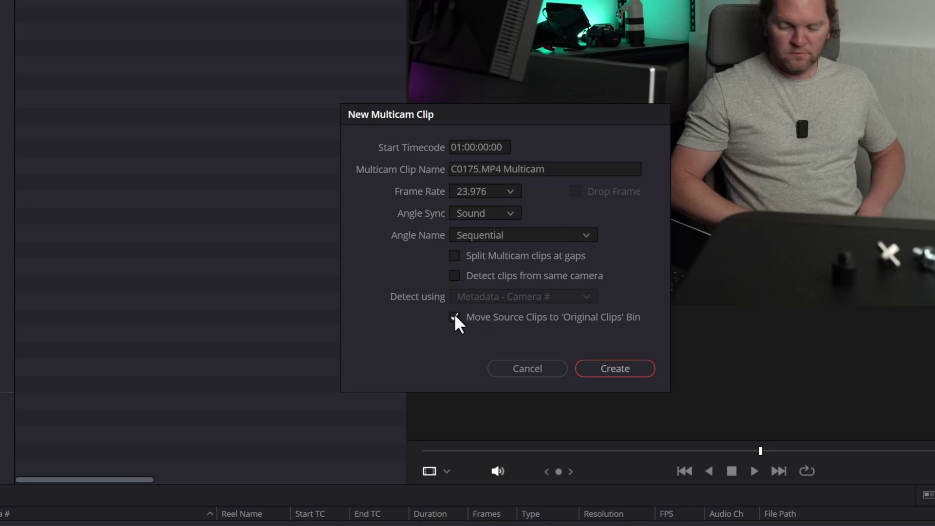
left_click(587, 236)
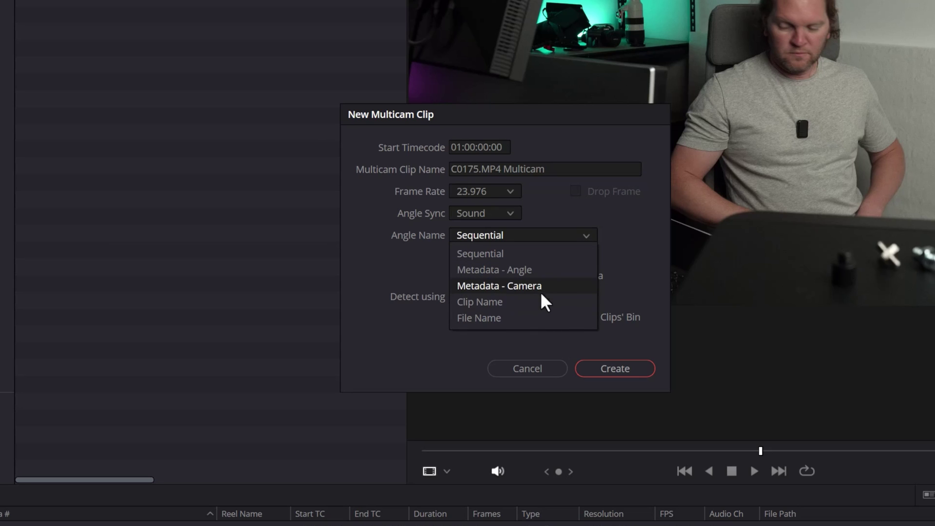
left_click(572, 292)
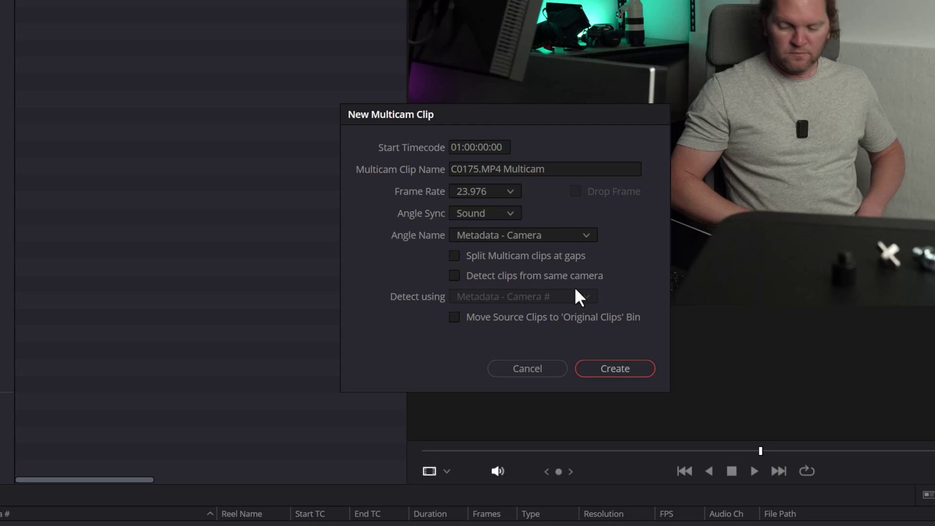
left_click(617, 369)
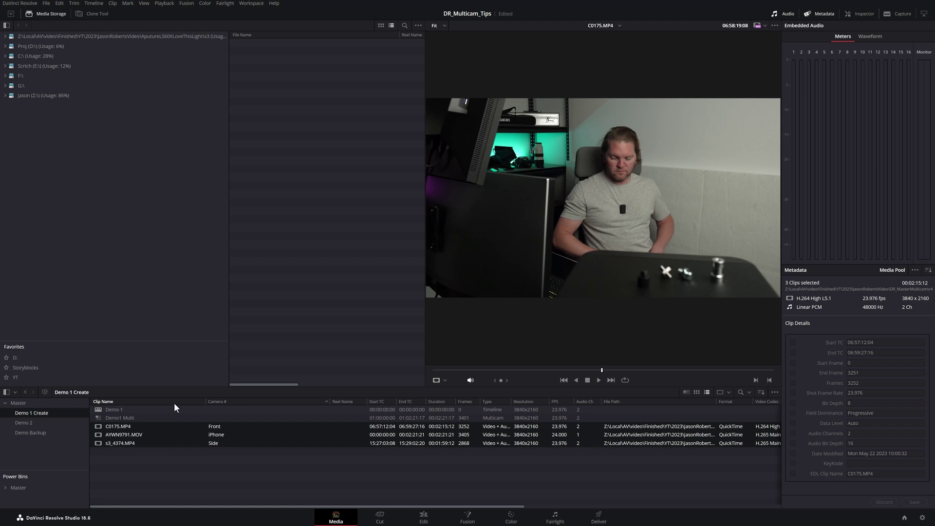
- Put Demo1 Multi on an Edit-page timeline, show the Multicam viewer, and cut to the Side angle
left_click(131, 417)
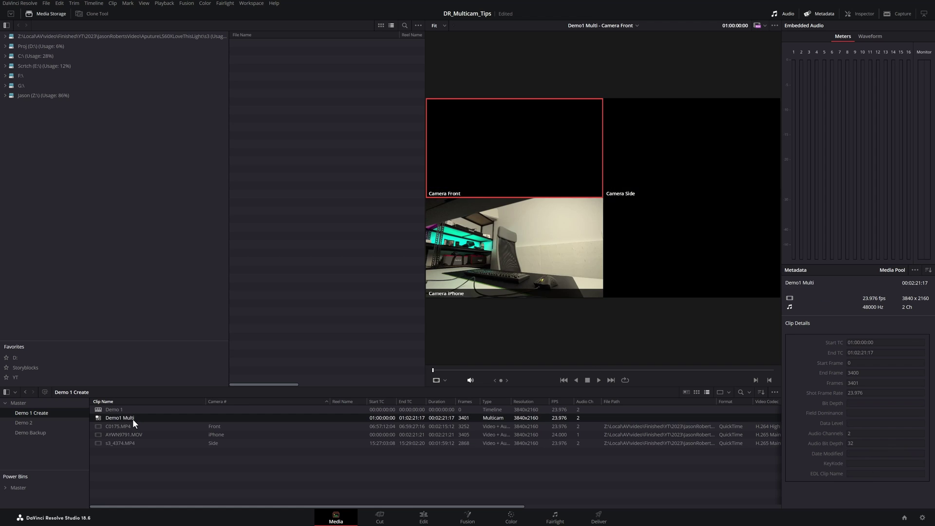
left_click(424, 514)
mouse_move(138, 58)
left_mouse_down()
mouse_move(261, 267)
mouse_move(268, 320)
mouse_move(254, 322)
mouse_move(280, 343)
left_mouse_up()
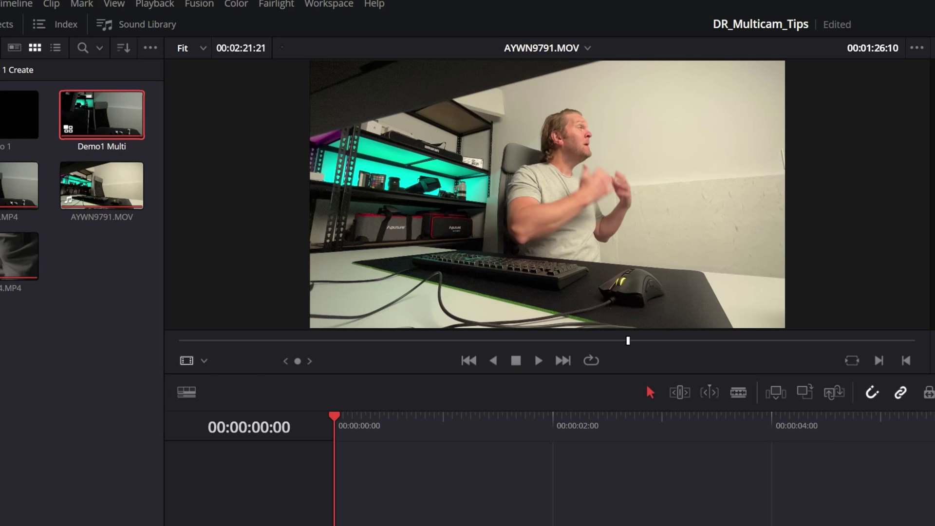
left_click(189, 183)
left_click(223, 440)
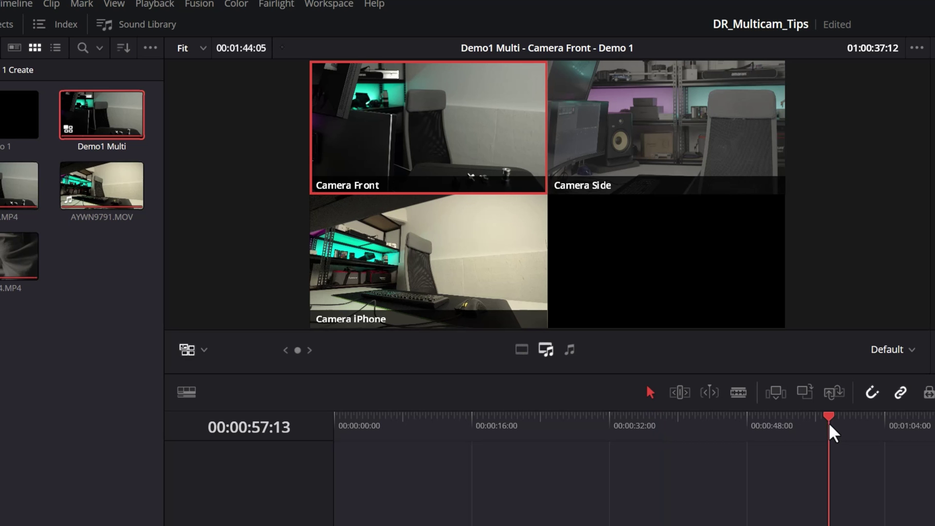
left_click(676, 142)
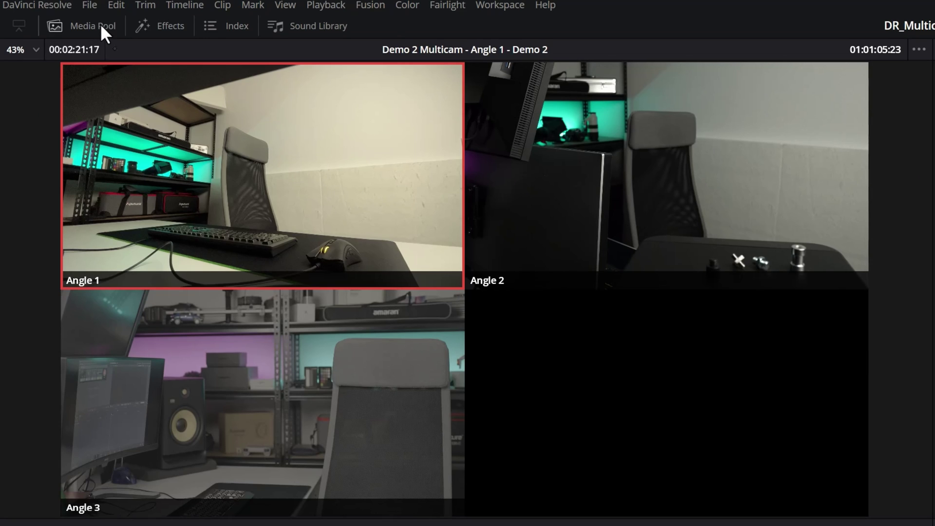
- Open the Demo 2 Multicam clip's angles in a timeline from the Media Pool
left_click(51, 13)
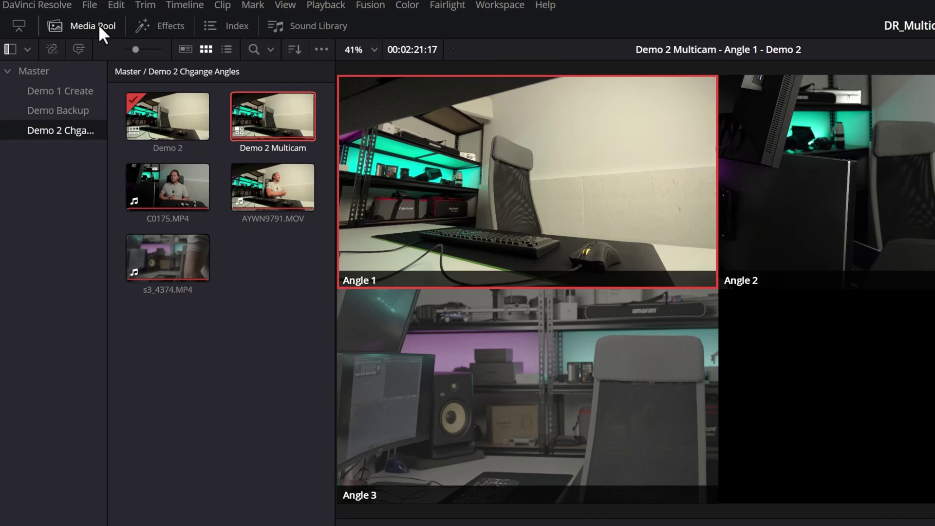
right_click(263, 106)
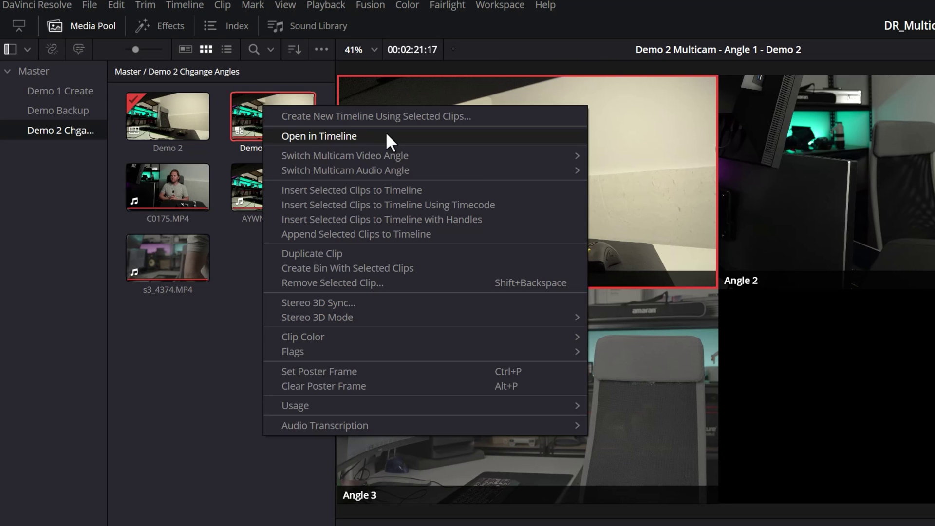
left_click(386, 131)
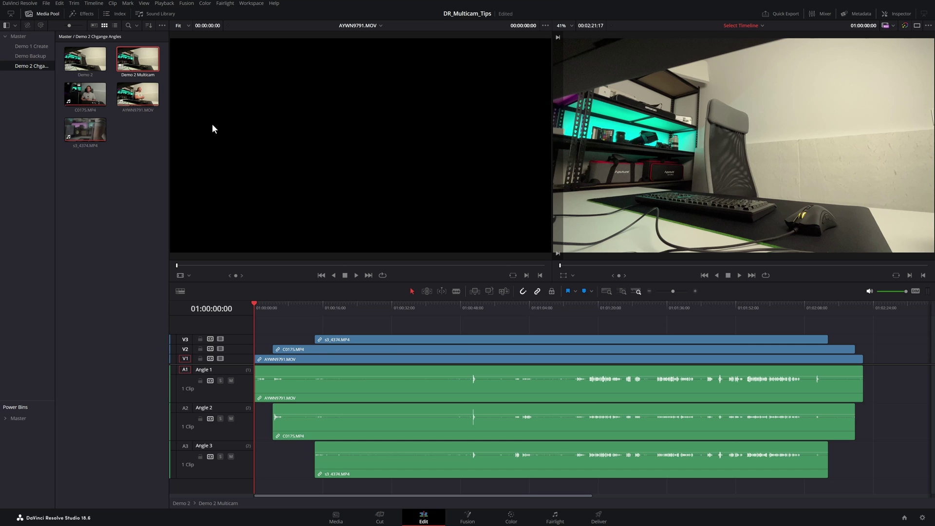
- Rename the three angle tracks iPhone, Side and Front
double_click(221, 408)
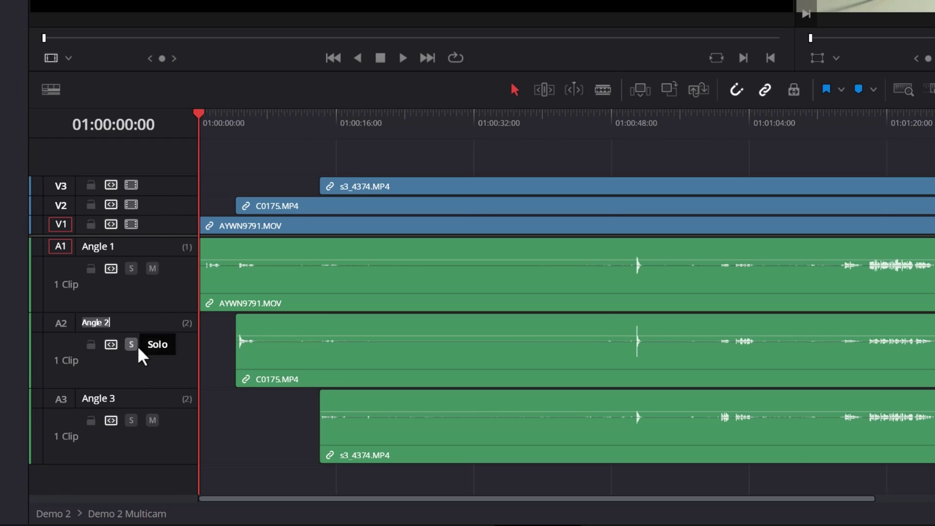
double_click(217, 445)
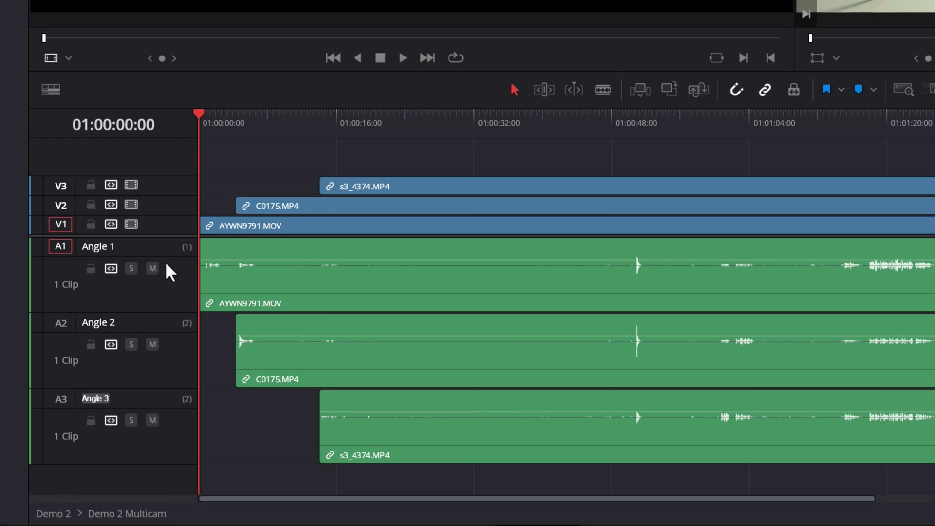
double_click(129, 252)
type("iPhone")
double_click(120, 327)
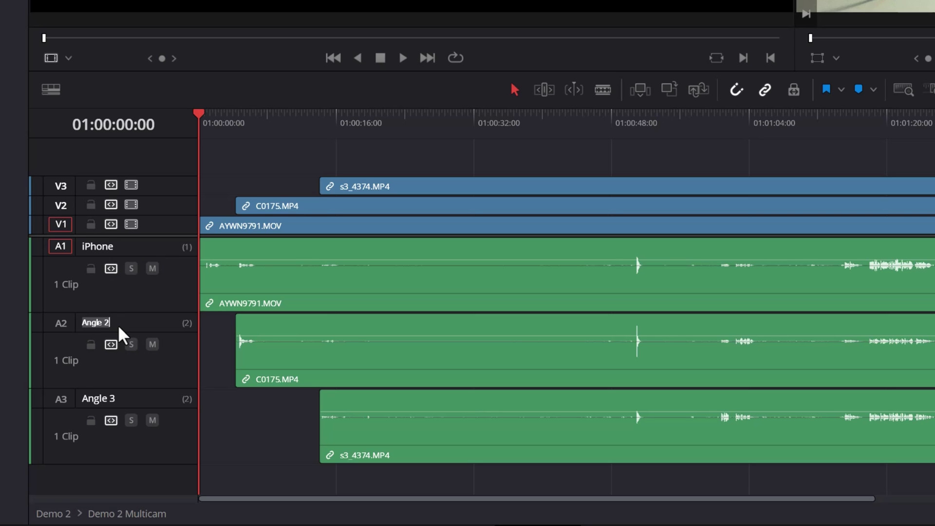
type("Side")
double_click(140, 400)
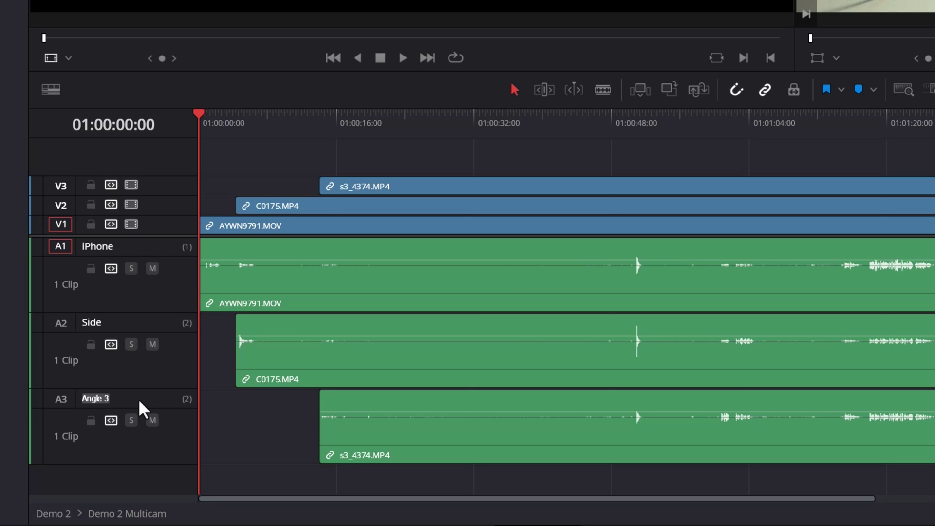
type("Front")
left_click(179, 471)
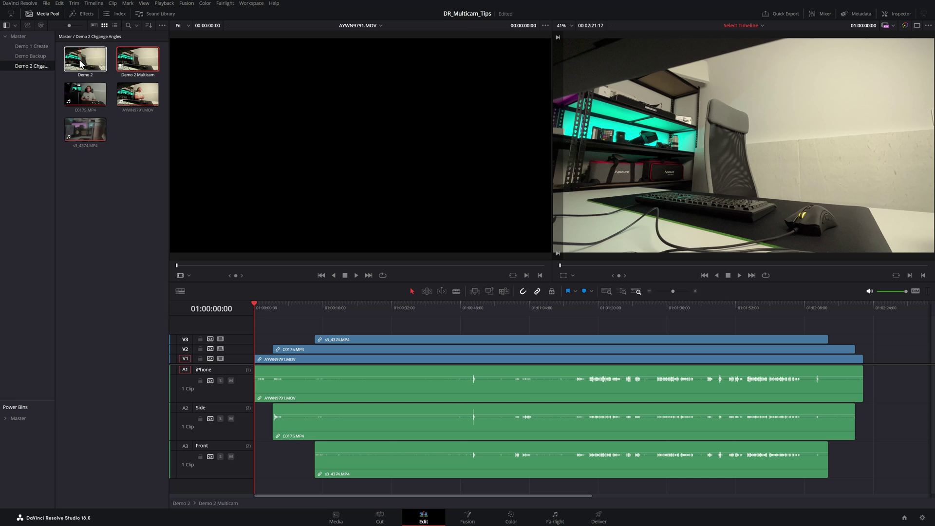
- Place Demo 2 Multicam on the empty Demo 2 timeline and cut to the Side, then Front angles
double_click(81, 64)
left_click_drag(137, 59, 253, 346)
left_click(184, 275)
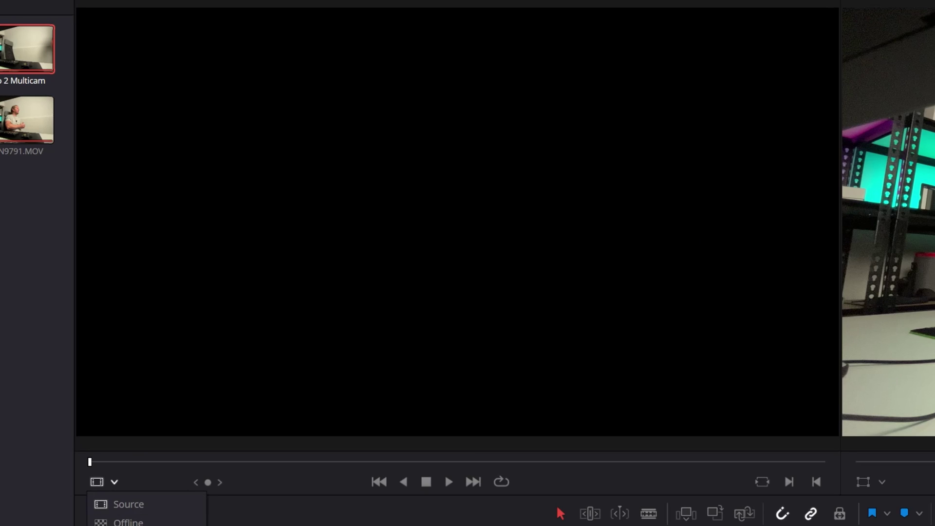
left_click(128, 524)
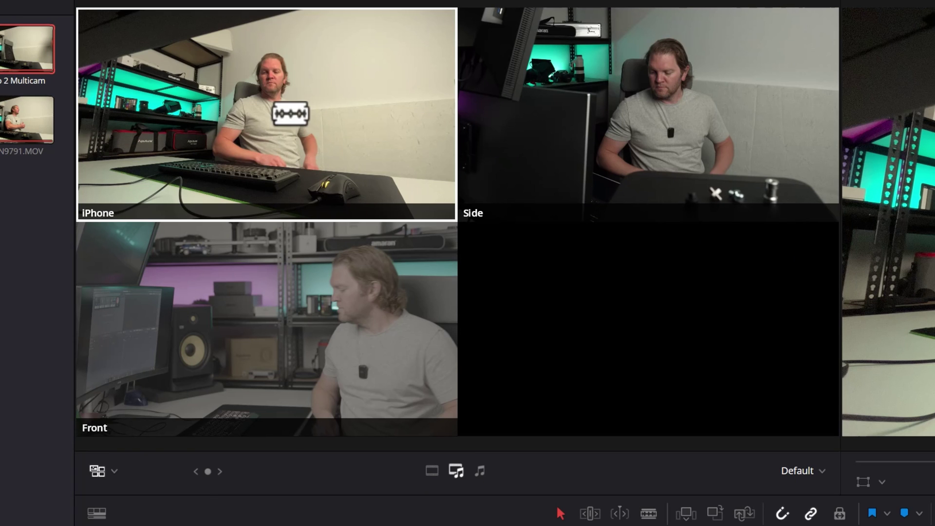
left_click(630, 118)
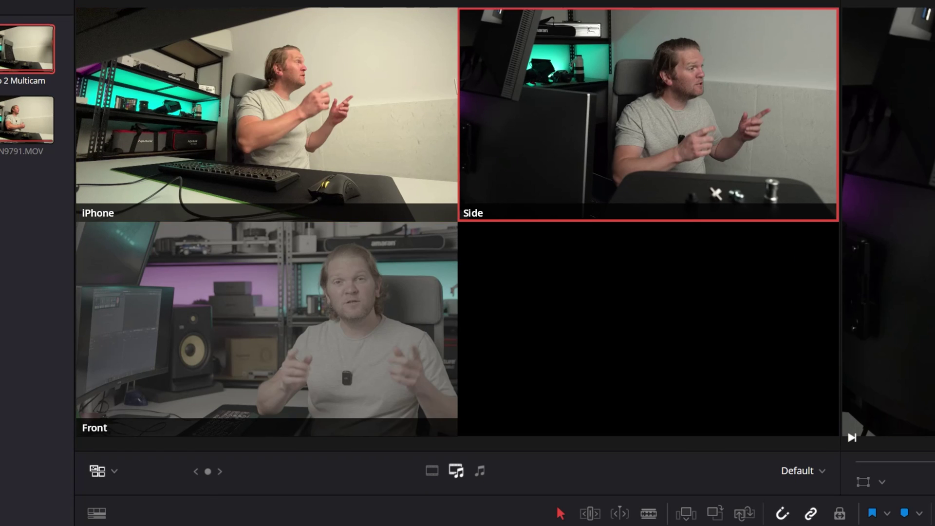
left_click(361, 318)
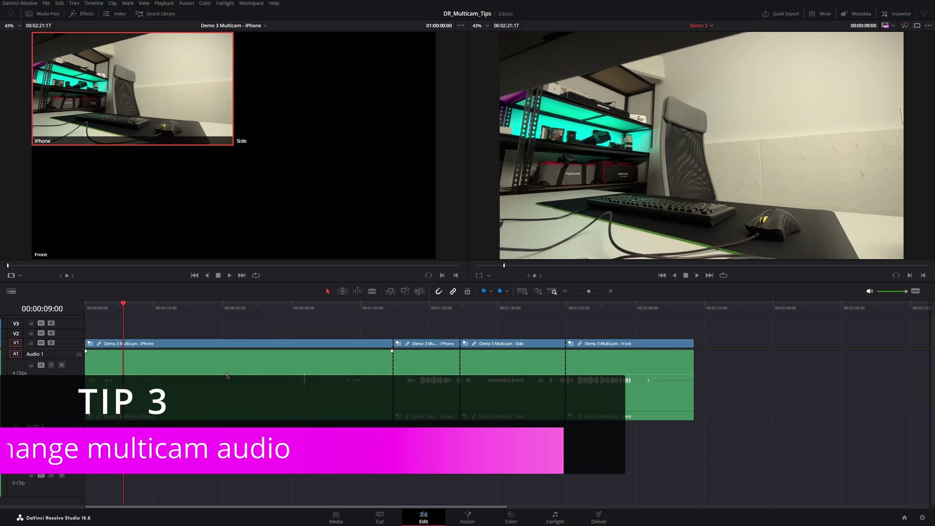
- Try lowering the first and Side clip volumes, then undo the changes
left_click_drag(226, 382, 229, 385)
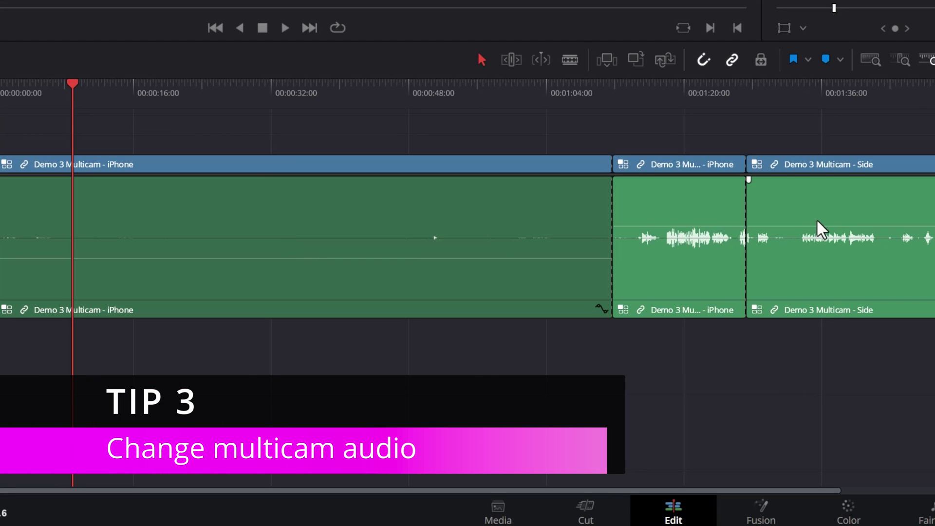
left_click_drag(822, 228, 825, 254)
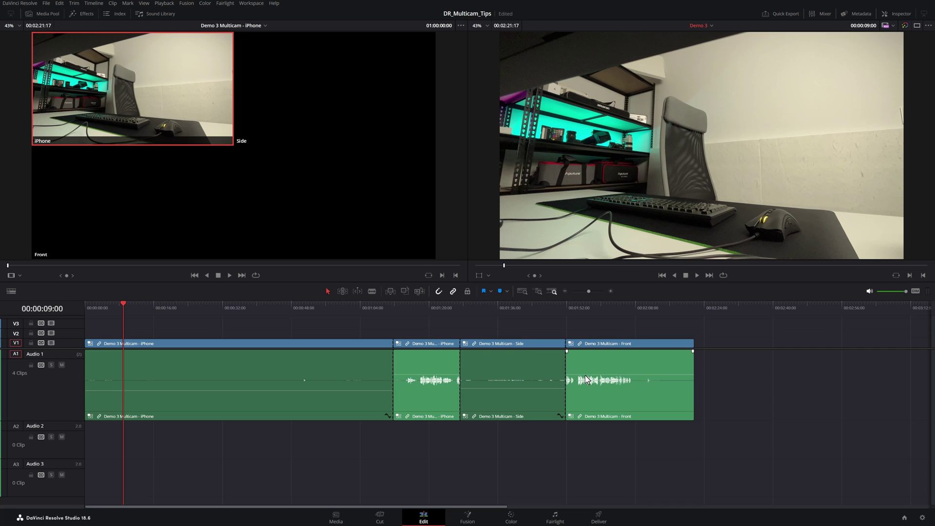
key("ctrl+z")
key("ctrl+z")
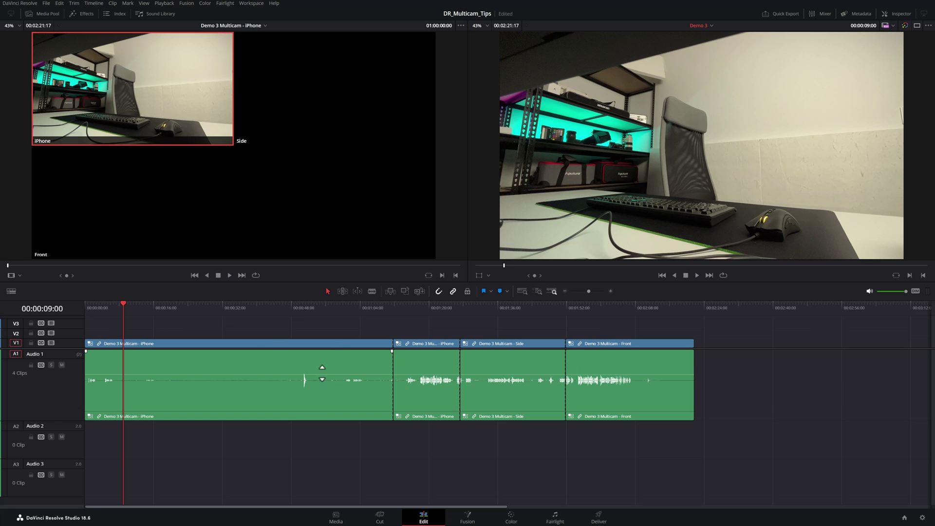
- Open the Demo 3 Multicam clip's angles in the timeline with the playhead at 01:00:49:20
left_click(42, 14)
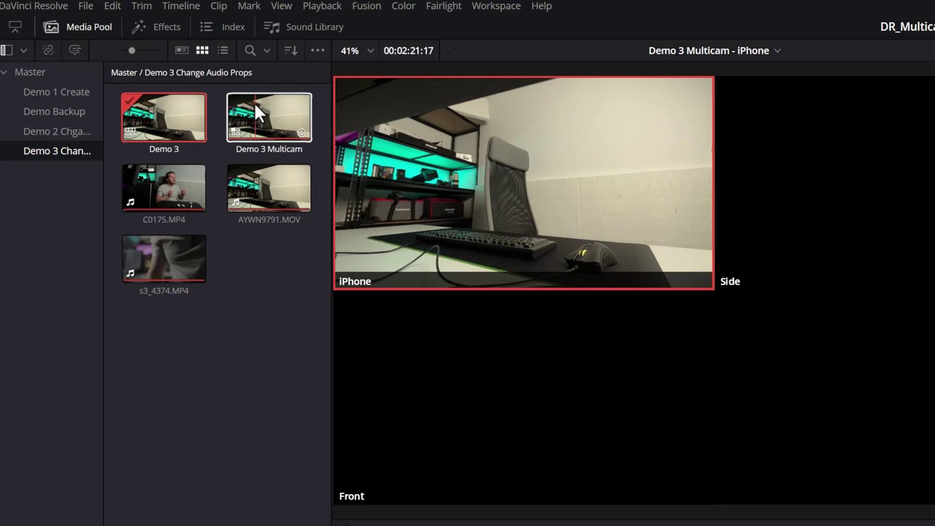
left_click(132, 58)
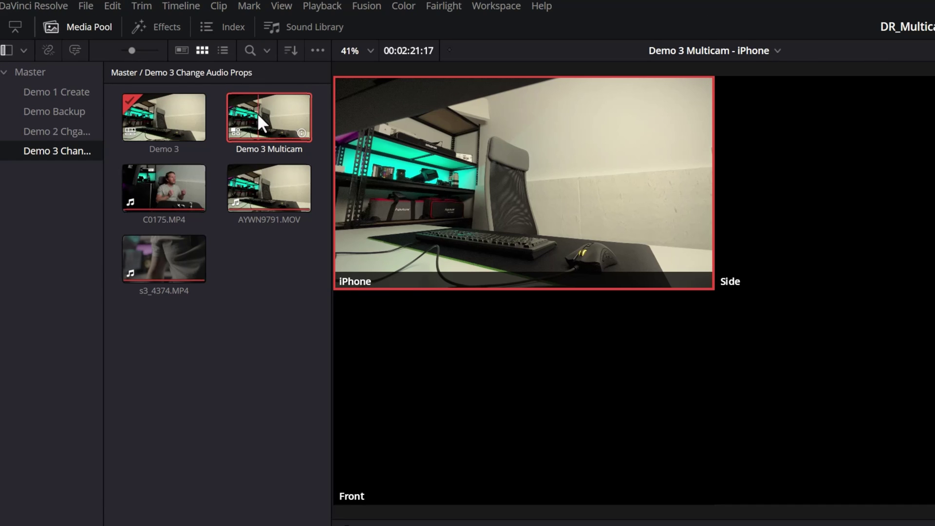
right_click(267, 122)
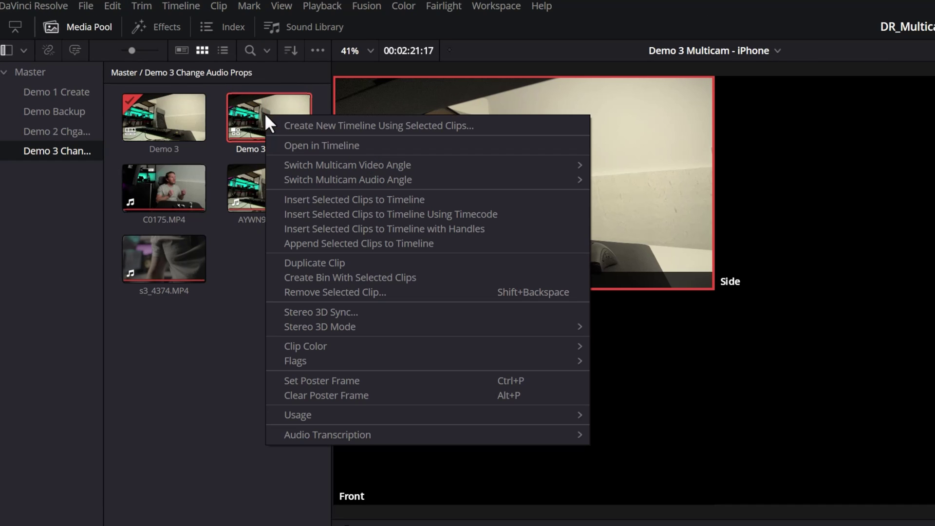
left_click(296, 145)
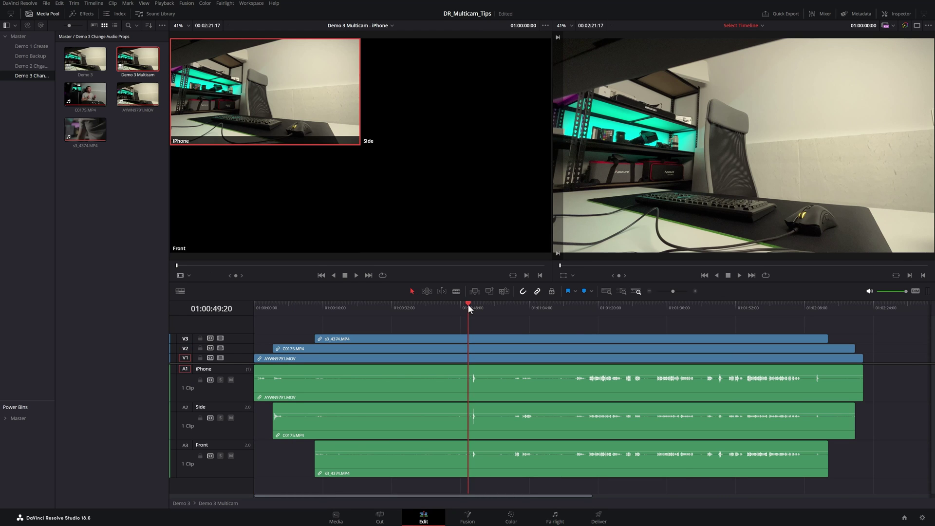
left_click(468, 308)
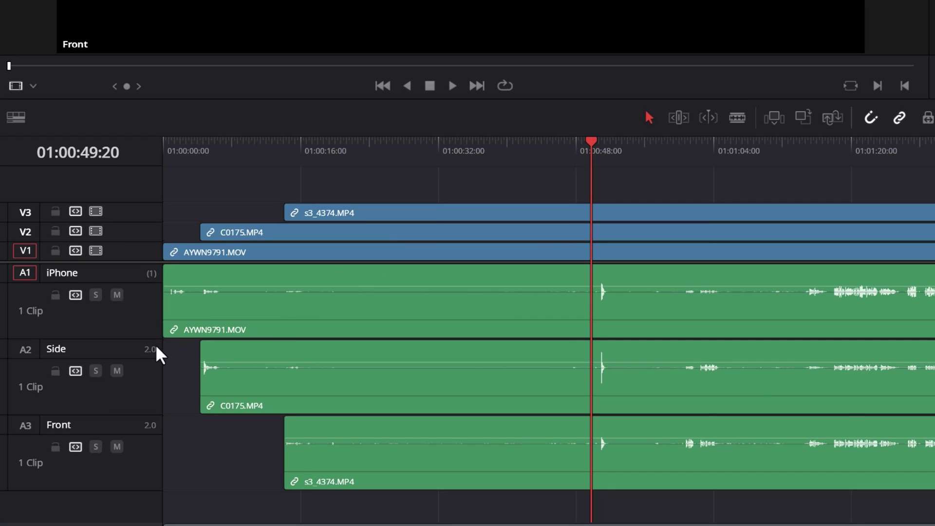
- Change the Side and Front audio angle types to Mono
right_click(148, 346)
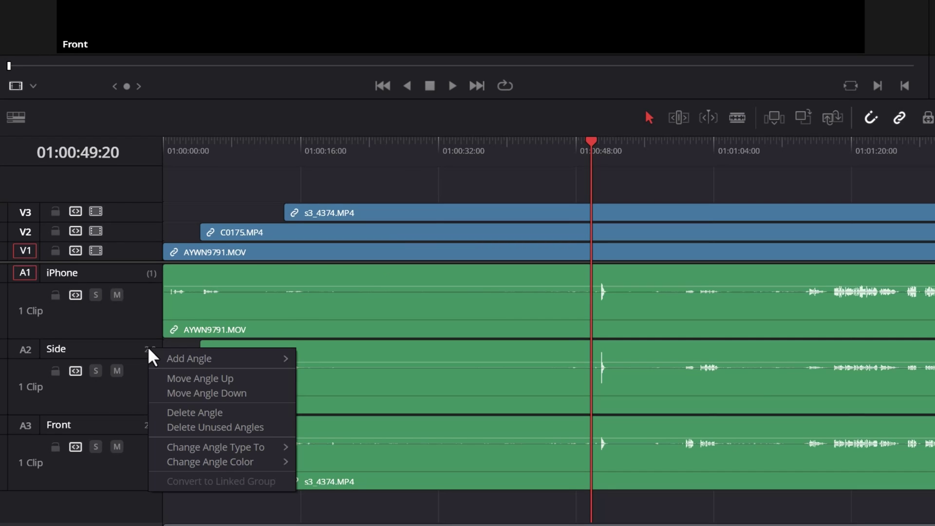
mouse_move(251, 446)
left_click(320, 448)
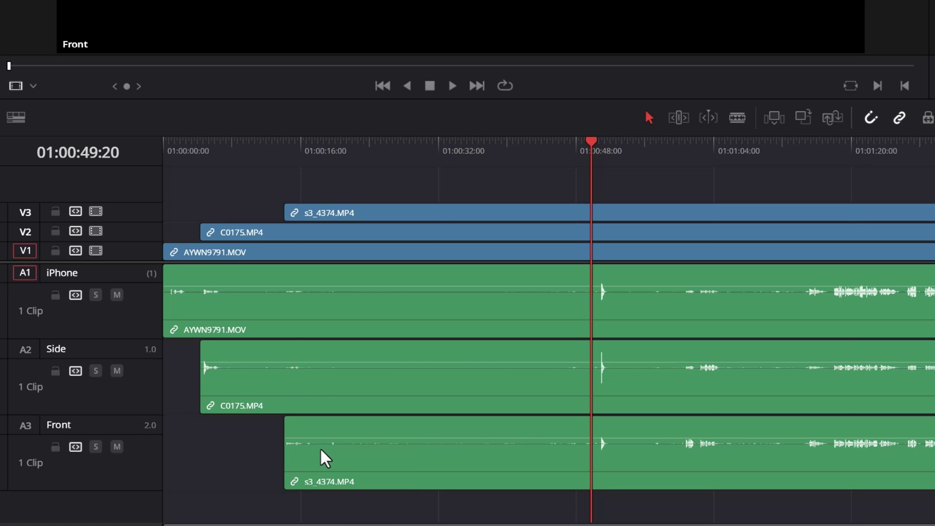
right_click(151, 431)
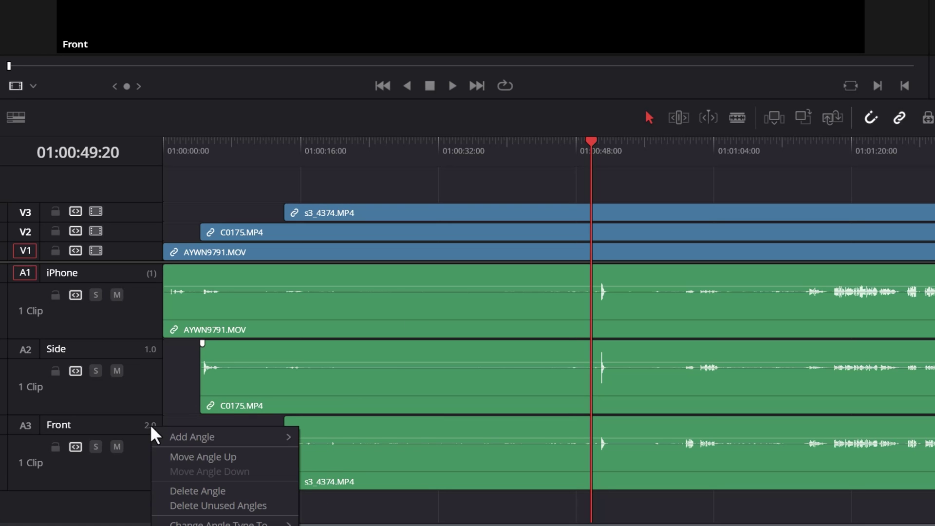
mouse_move(233, 523)
left_click(392, 506)
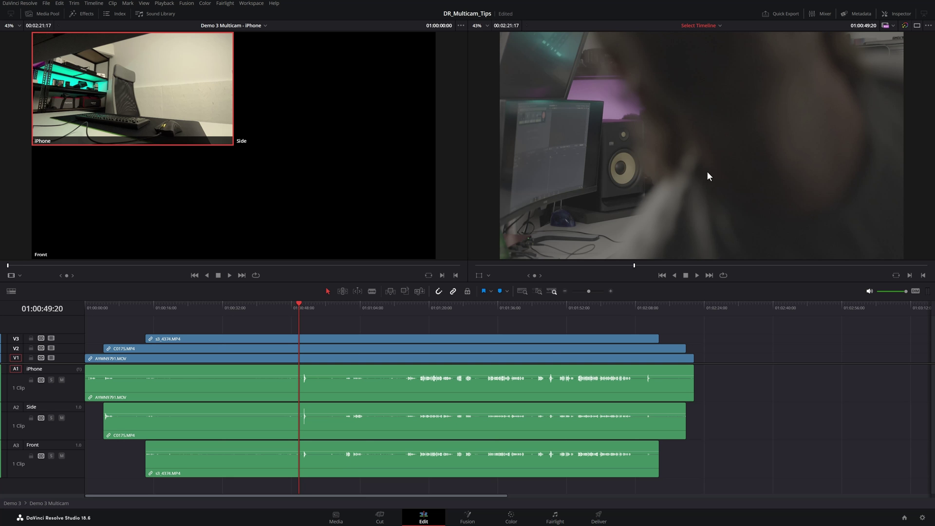
- Pull the iPhone angle fader down to -42 in the mixer, then load the Demo 2 timeline
left_click(822, 13)
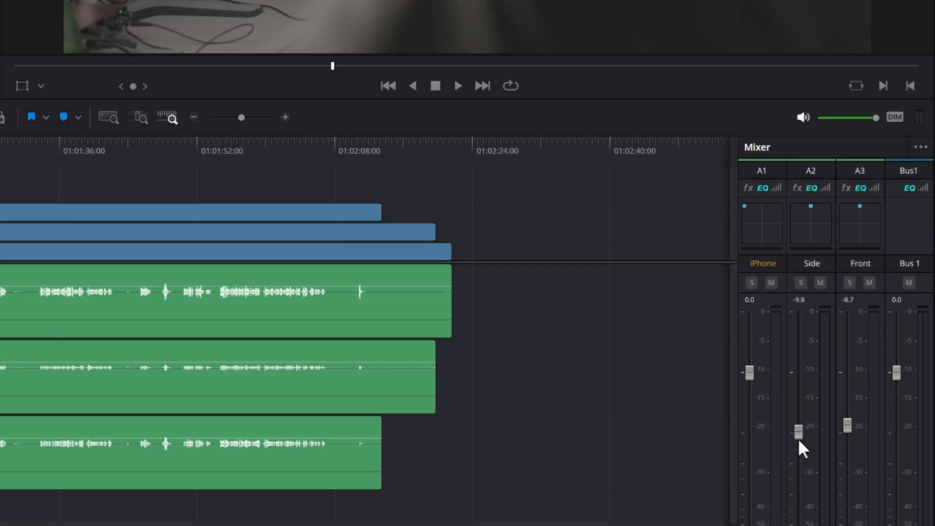
left_click_drag(750, 373, 750, 497)
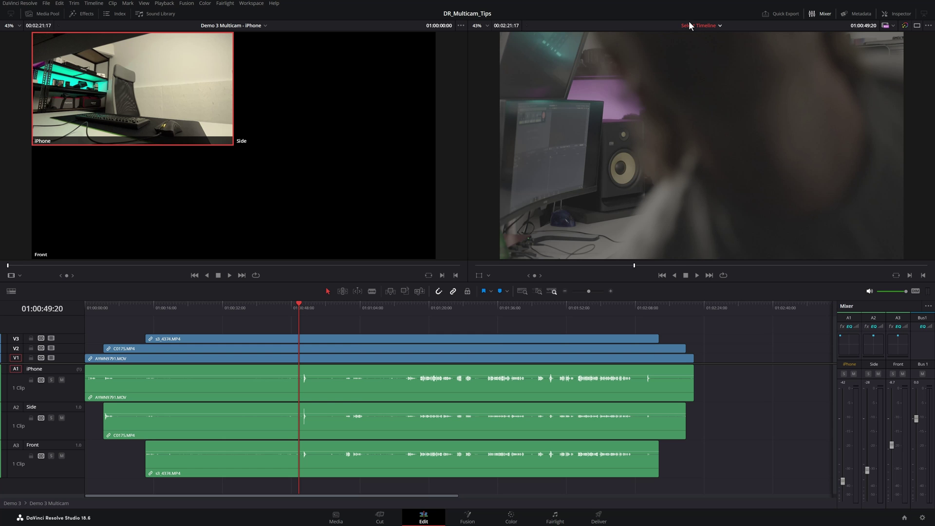
left_click(698, 24)
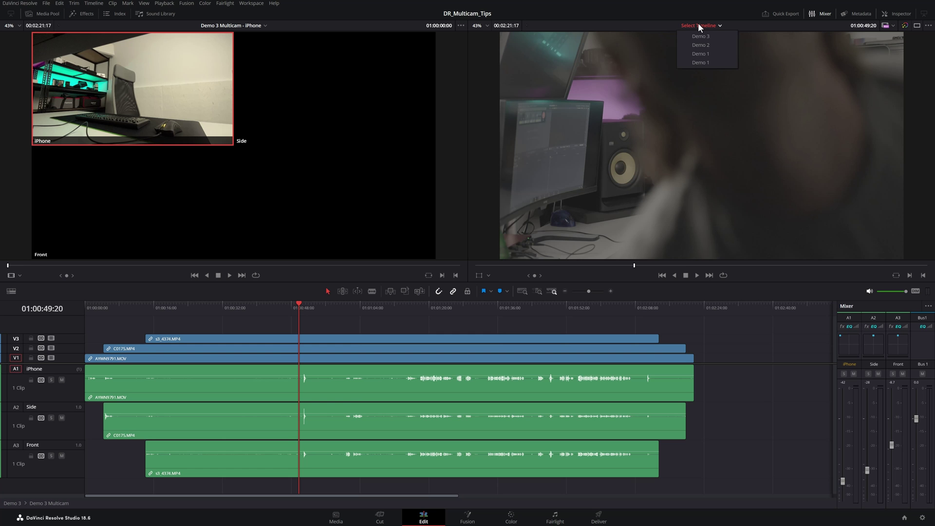
left_click(700, 45)
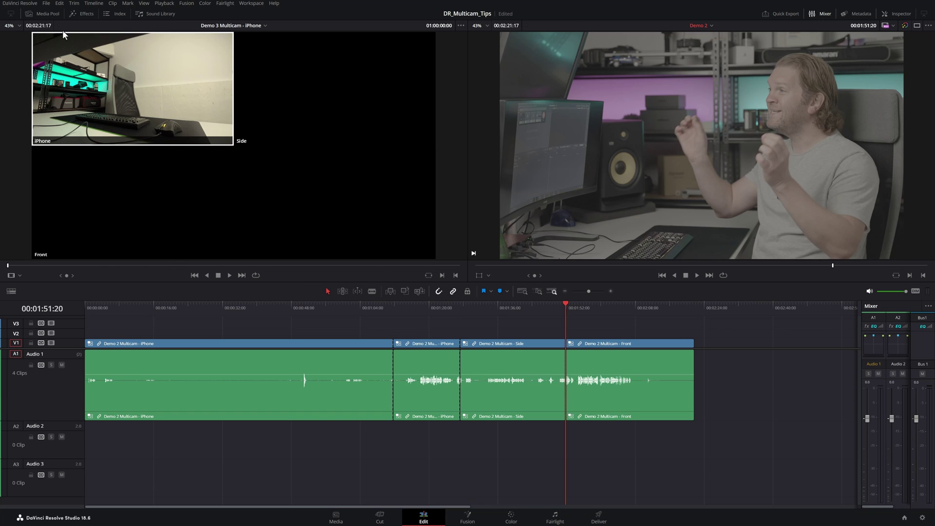
- Reopen Demo 3 Multicam's angles in the timeline and select the s3_4374.MP4 clip
left_click(42, 12)
right_click(131, 60)
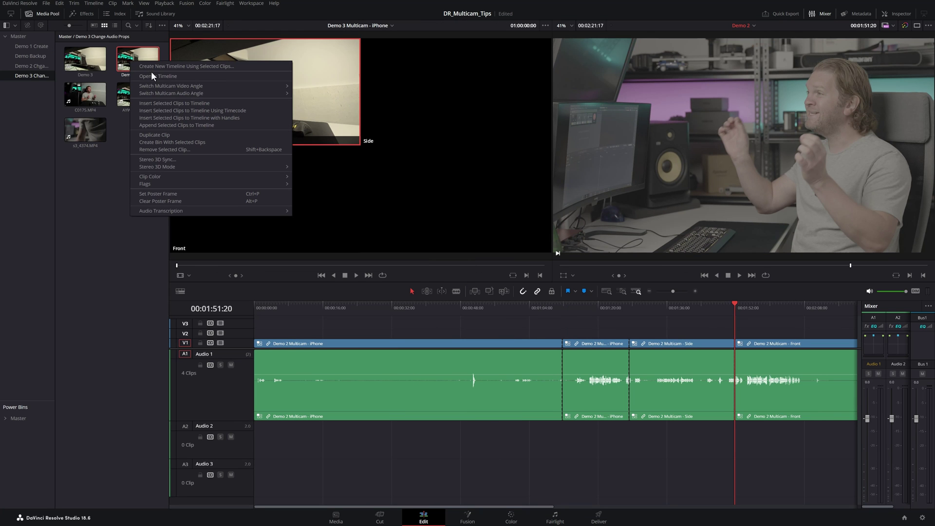
left_click(174, 76)
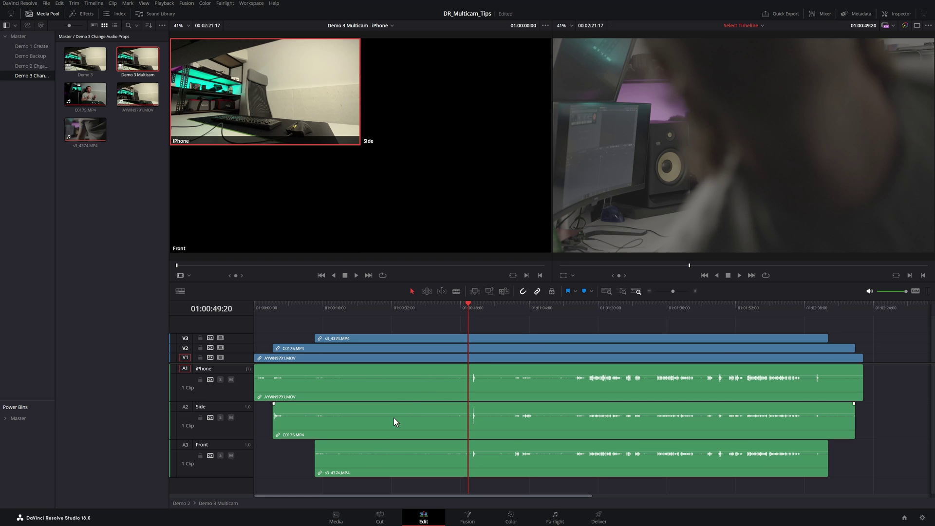
left_click(370, 446)
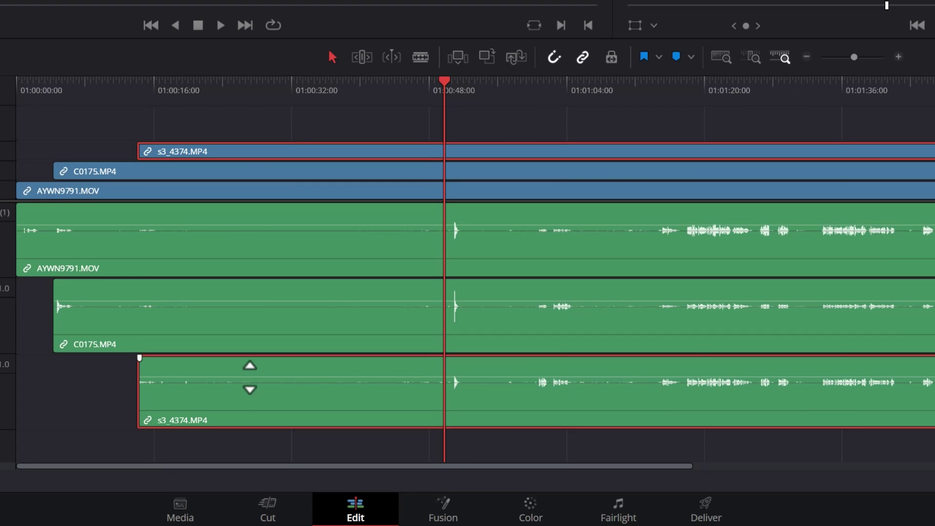
- Lower s3_4374.MP4 to about -11.84 dB, raise C0175.MP4 3.95 dB, turn down AYWN9791.MOV and silence Side
left_click_drag(250, 377, 251, 387)
left_click_drag(253, 302, 255, 292)
left_click(273, 222)
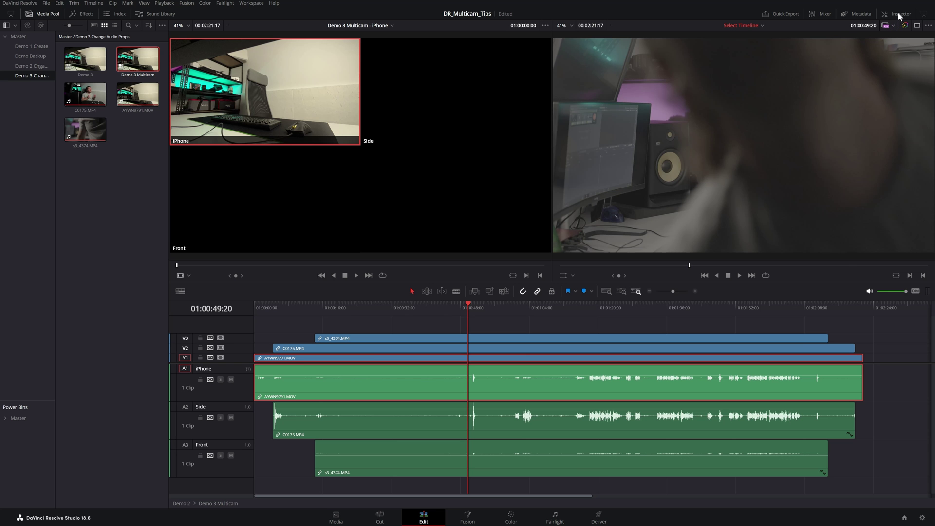
left_click(898, 12)
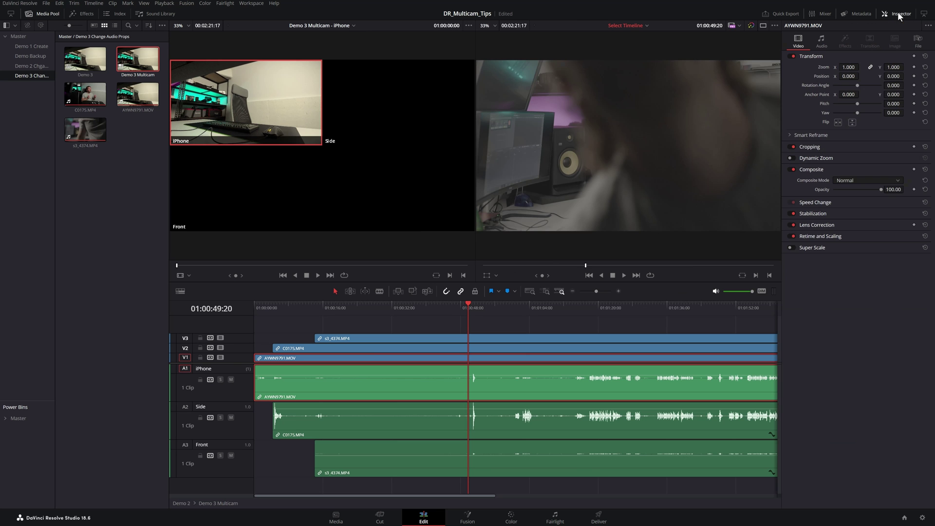
left_click(821, 40)
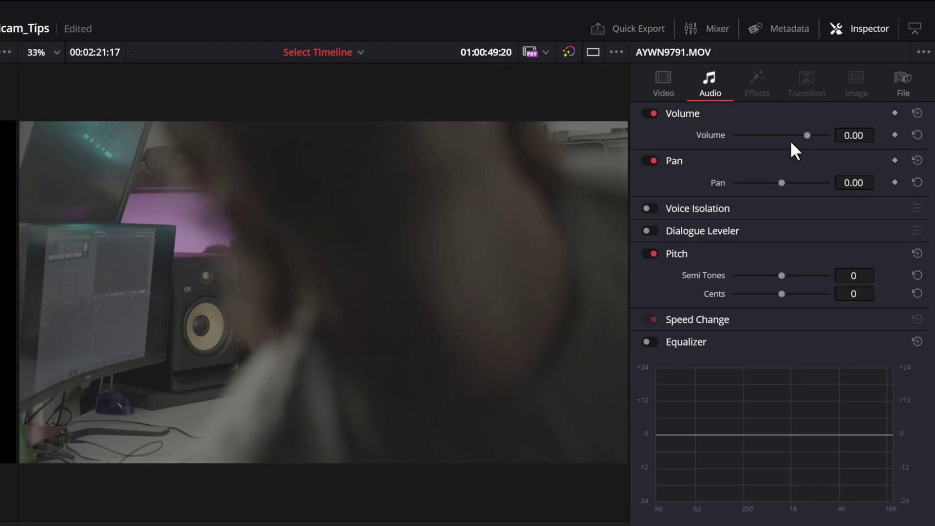
left_click_drag(790, 136, 689, 131)
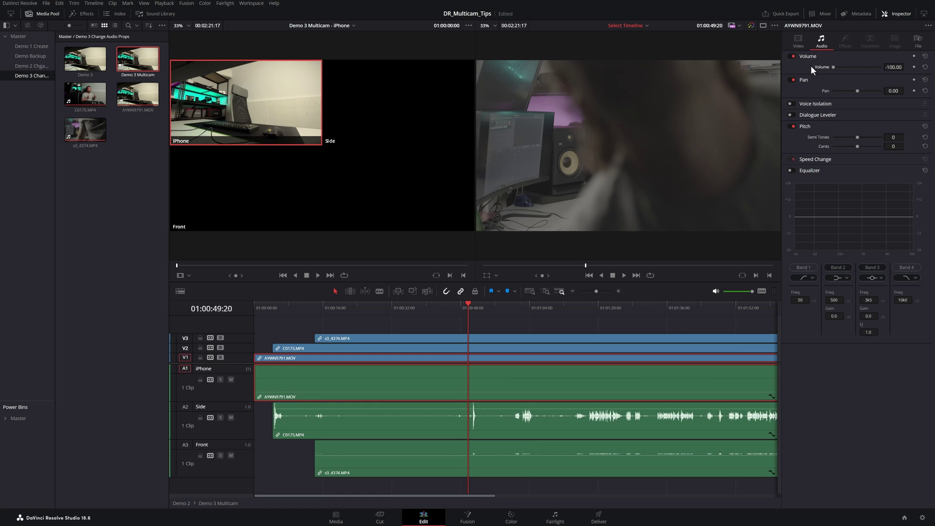
left_click_drag(549, 410, 534, 469)
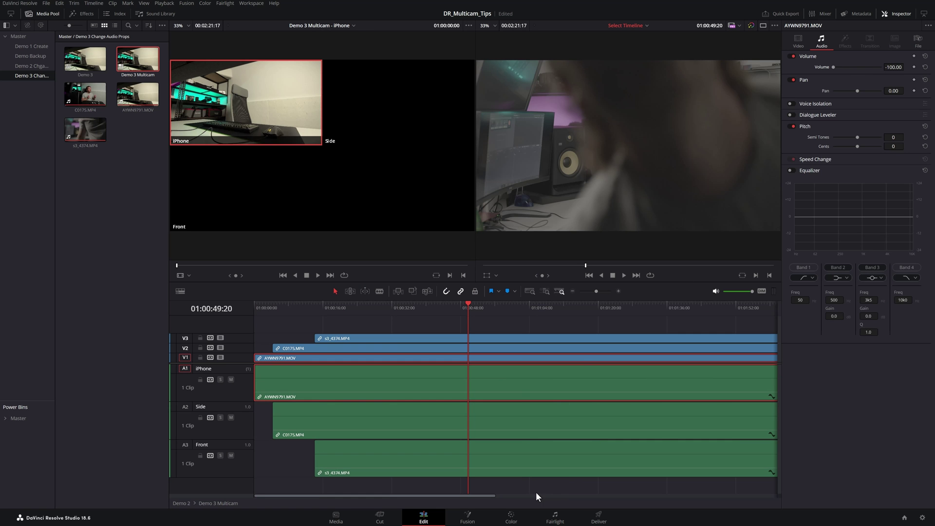
- Open the Demo 3 timeline, scrub through it, and play back the multicam edit
double_click(84, 59)
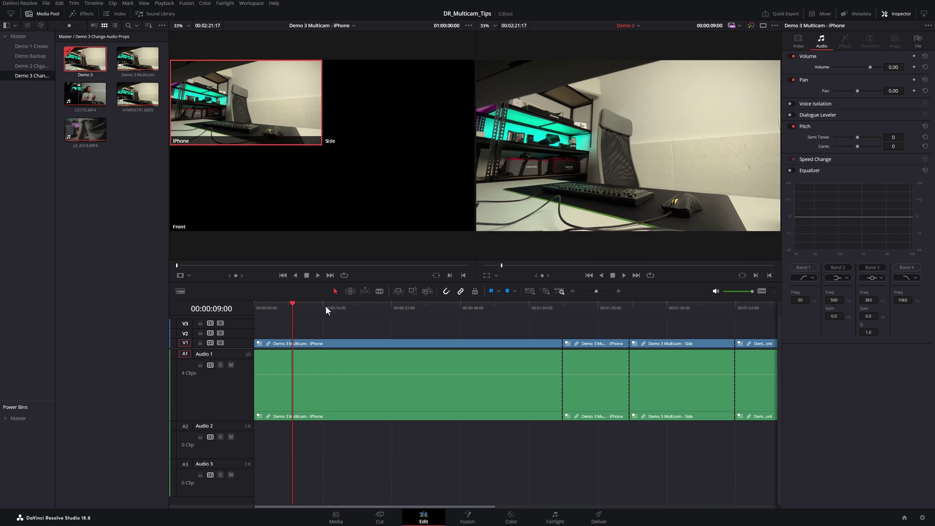
mouse_move(326, 315)
left_mouse_down()
mouse_move(332, 307)
mouse_move(547, 308)
mouse_move(310, 309)
left_mouse_up()
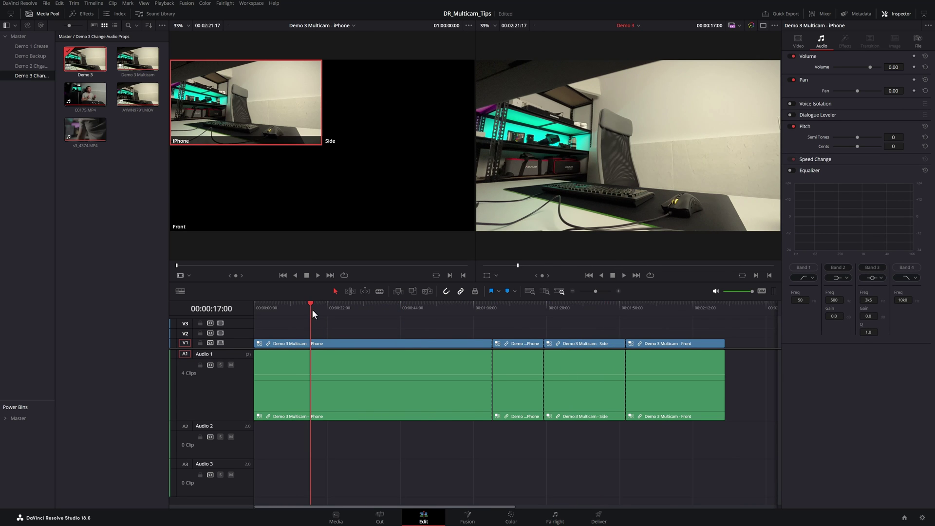
left_click(822, 13)
key("space")
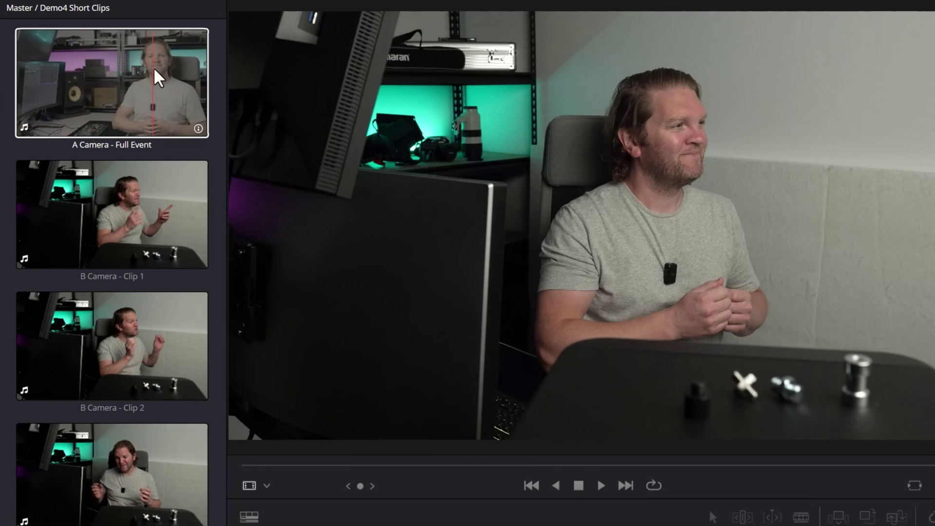
- Select A Camera - Full Event with B Camera Clips 1–3 and bring up the selection's context menu
left_click(82, 78)
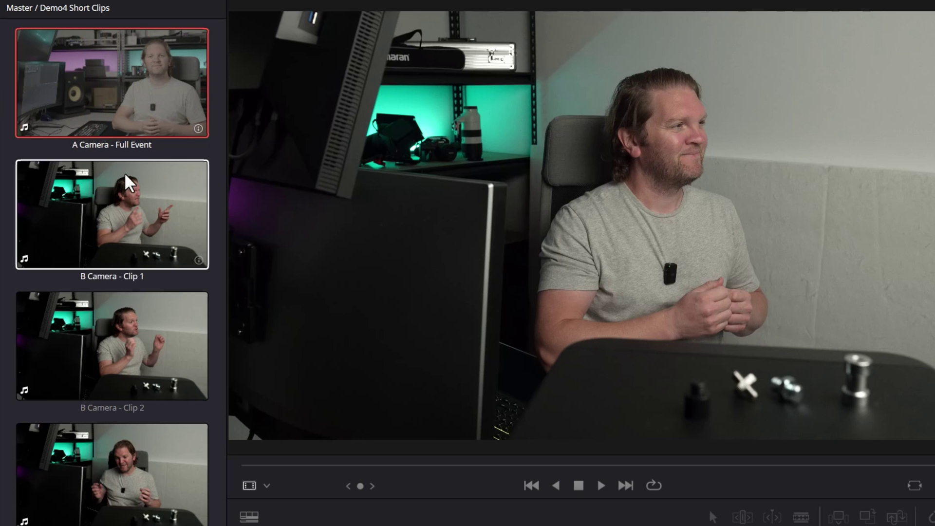
left_click(110, 202)
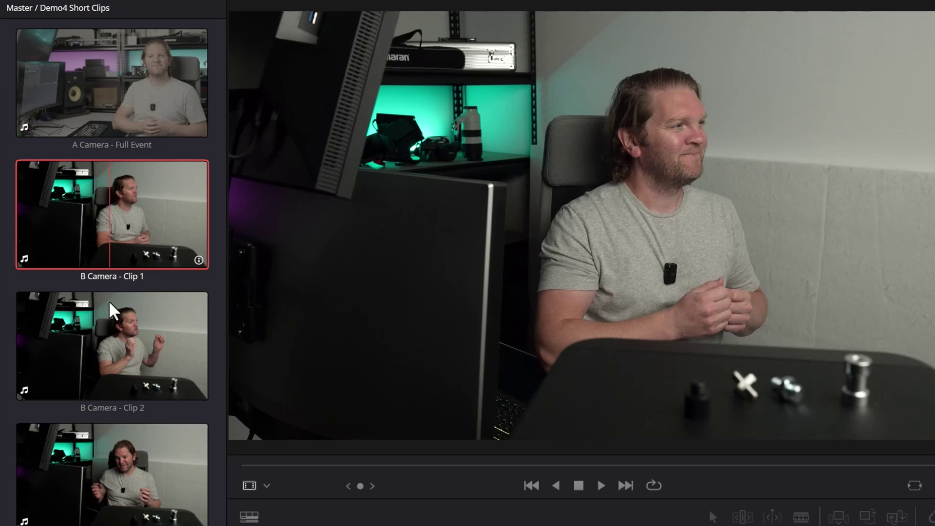
left_click(112, 346, "ctrl")
left_click(108, 501, "ctrl")
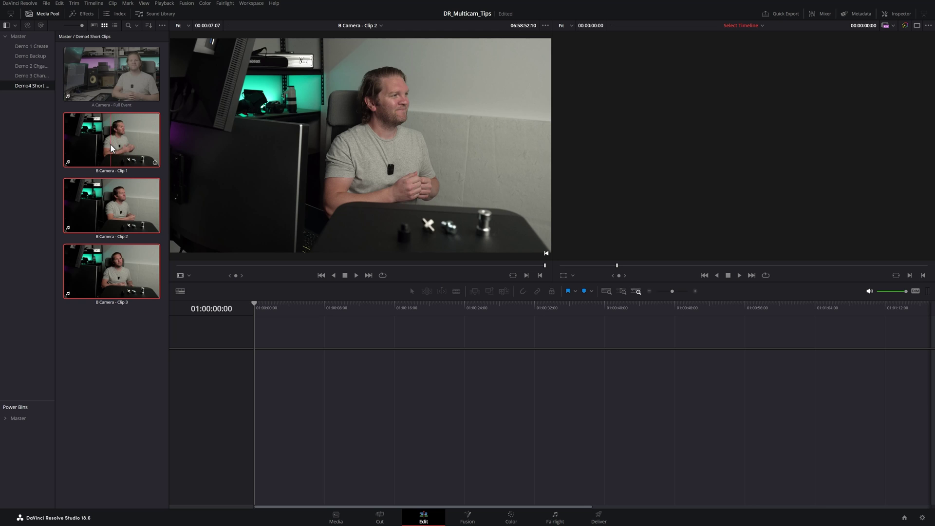
left_click(130, 74)
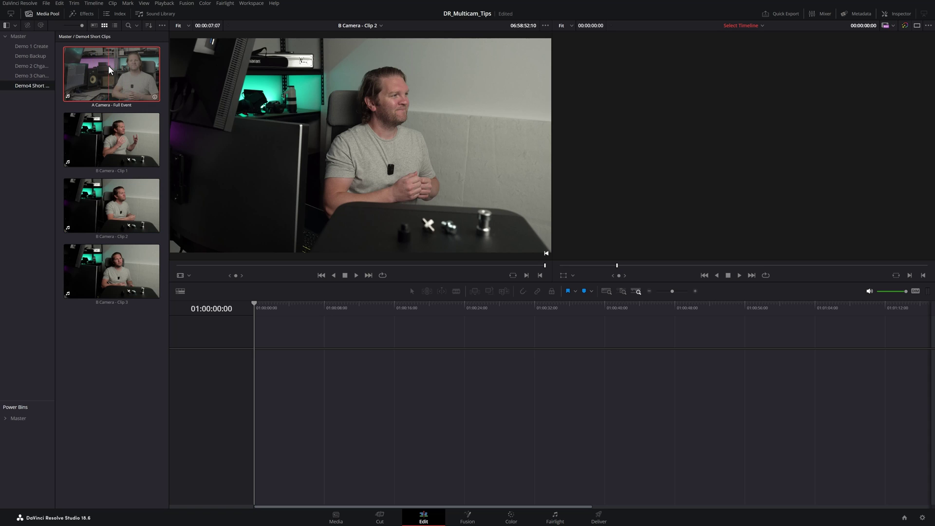
left_click(112, 259, "shift")
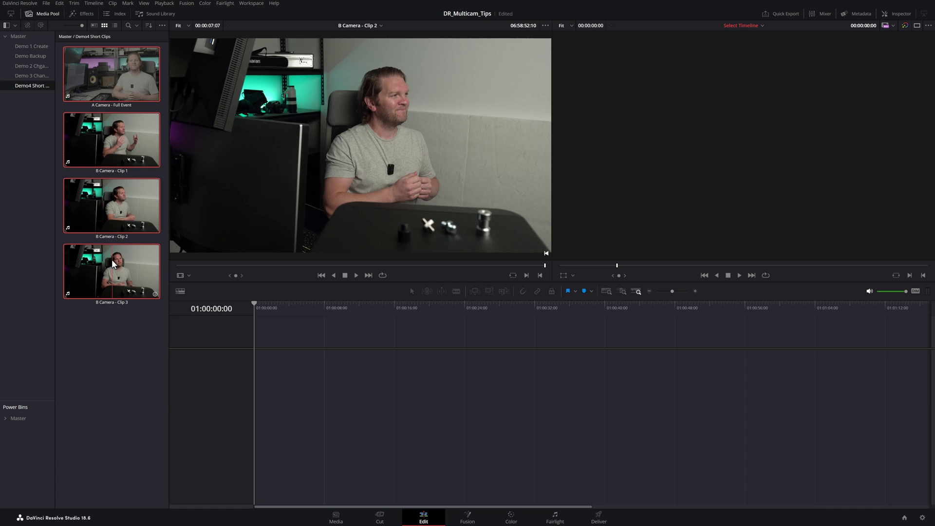
right_click(112, 259)
- Create multicam clip 'BAD MULTi' synced on Sound, with Detect clips from same camera unchecked
left_click(245, 83)
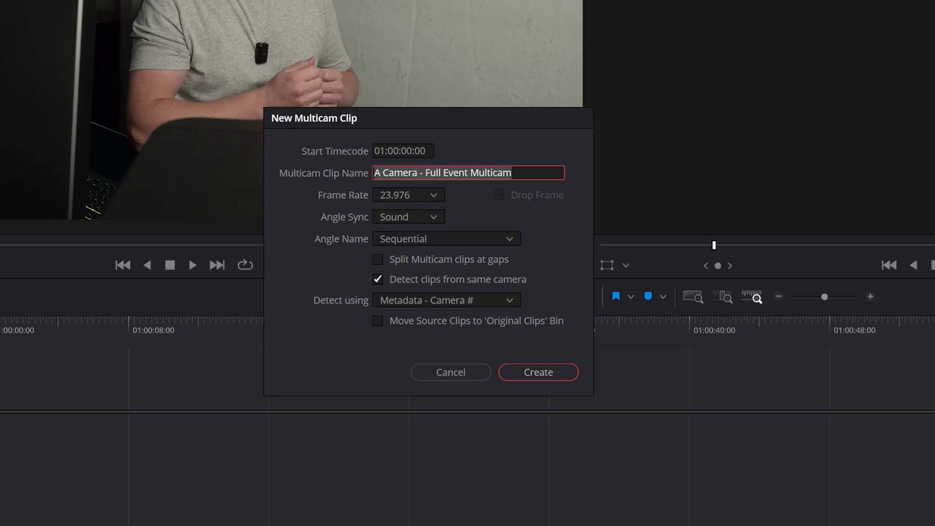
left_click(377, 279)
left_click_drag(528, 171, 343, 164)
type("BAD MULTi")
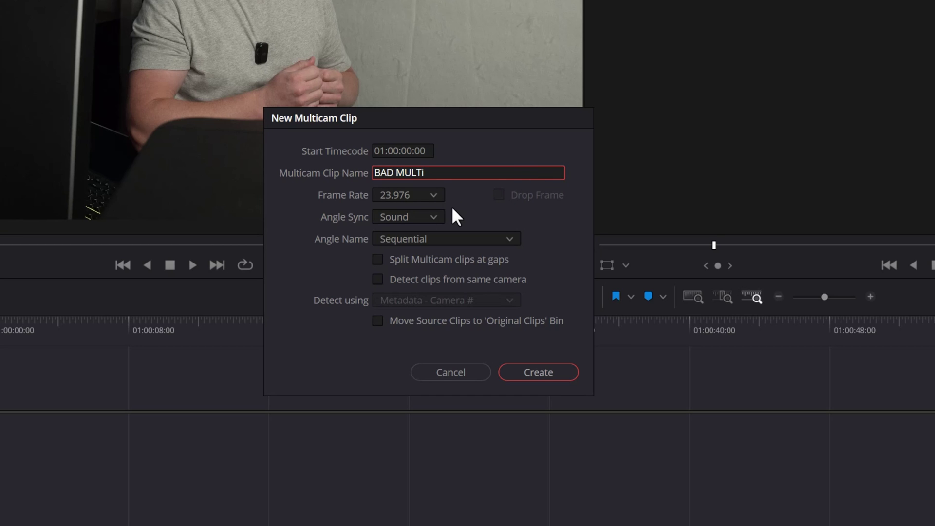
left_click(433, 218)
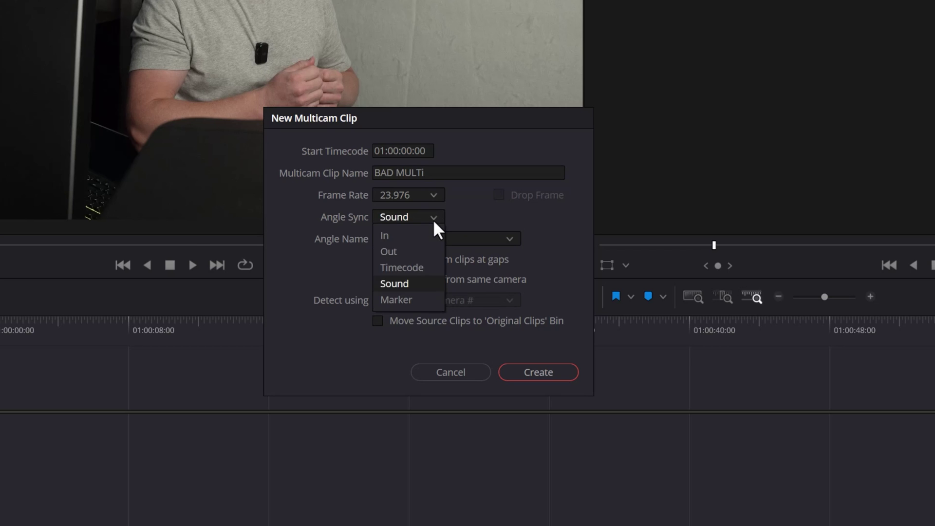
left_click(402, 283)
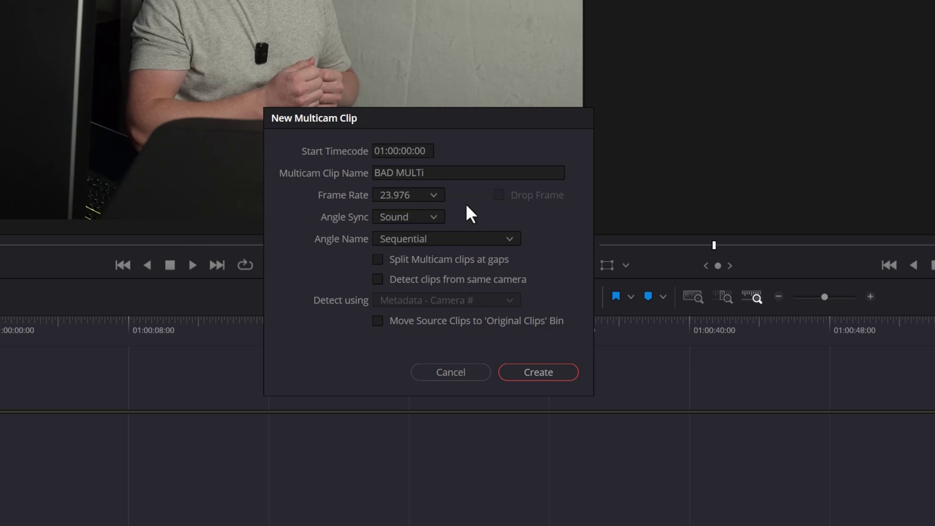
left_click(538, 372)
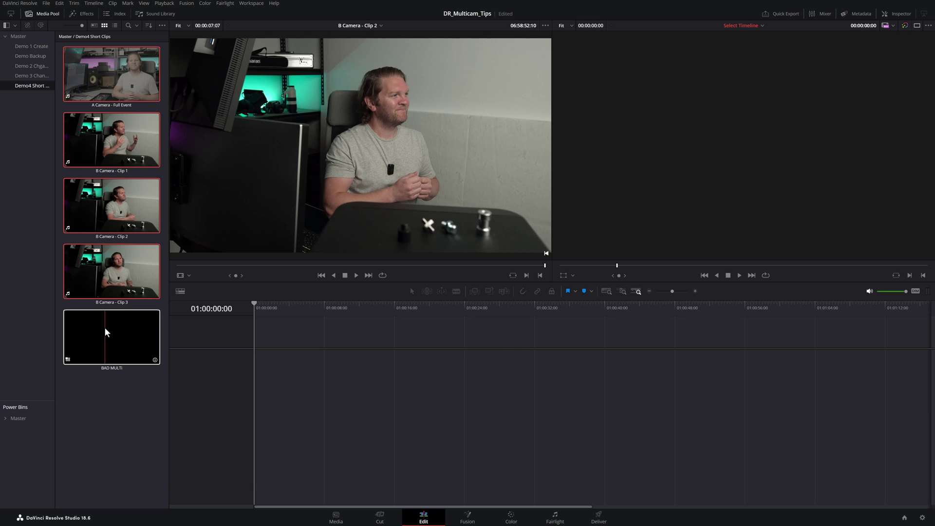
right_click(105, 330)
- Open BAD MULTi in the timeline, select its separate B Camera angles, then delete it from the bin
left_click(127, 344)
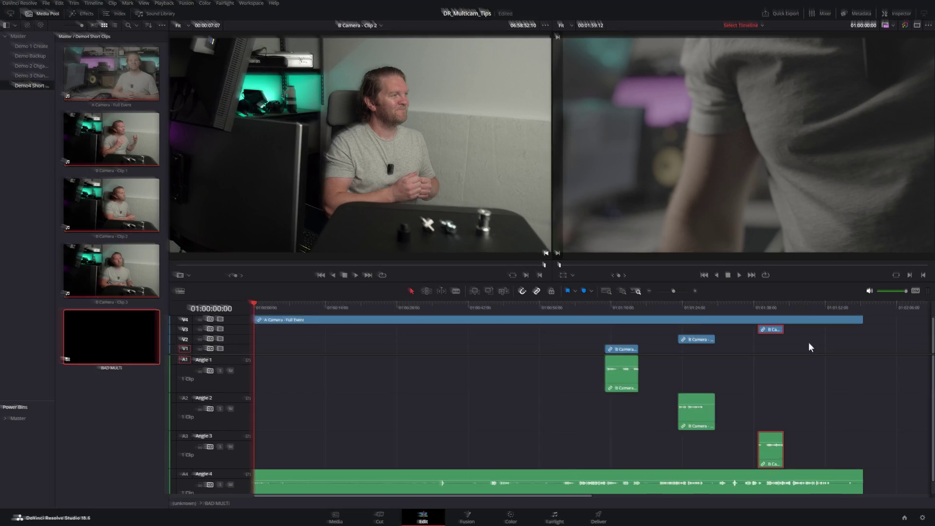
left_click_drag(829, 332, 593, 429)
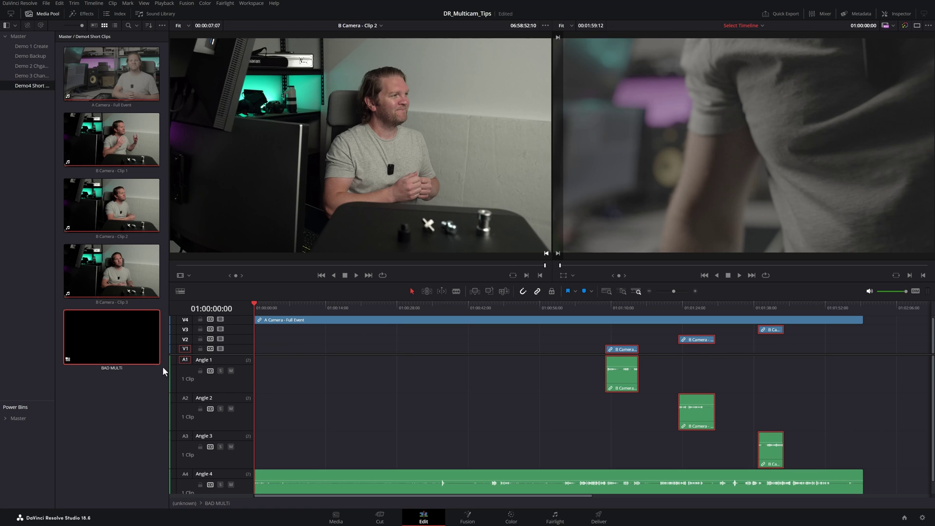
left_click(128, 353)
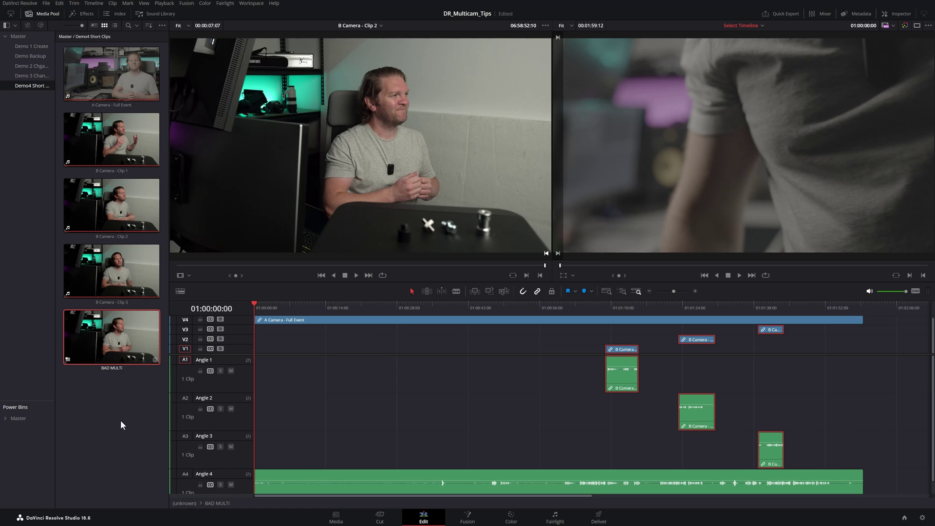
key("Delete")
left_click(530, 288)
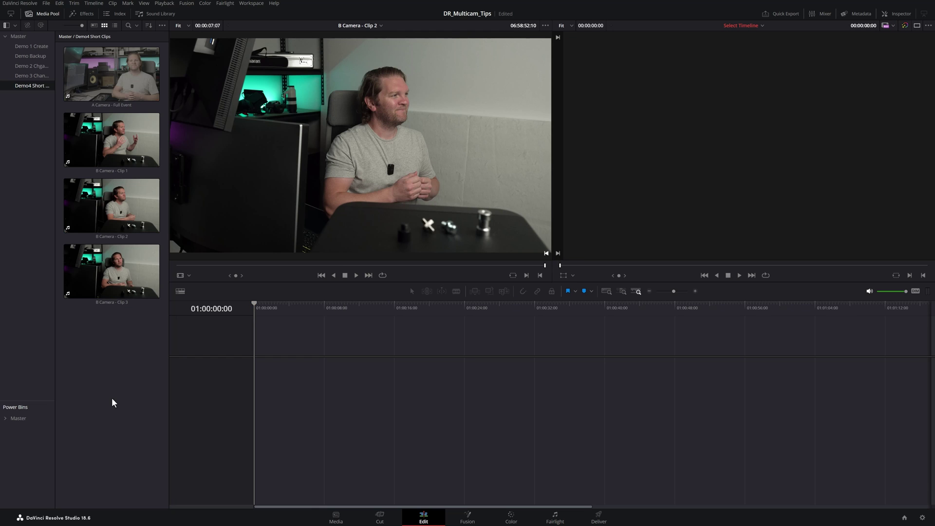
- On the Media page, add the Camera # column to the clip list
left_click(336, 519)
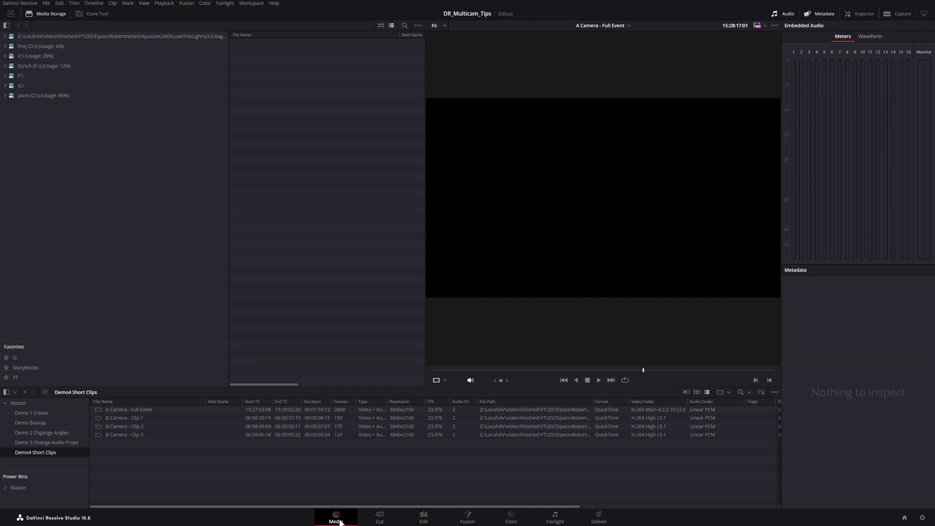
right_click(216, 403)
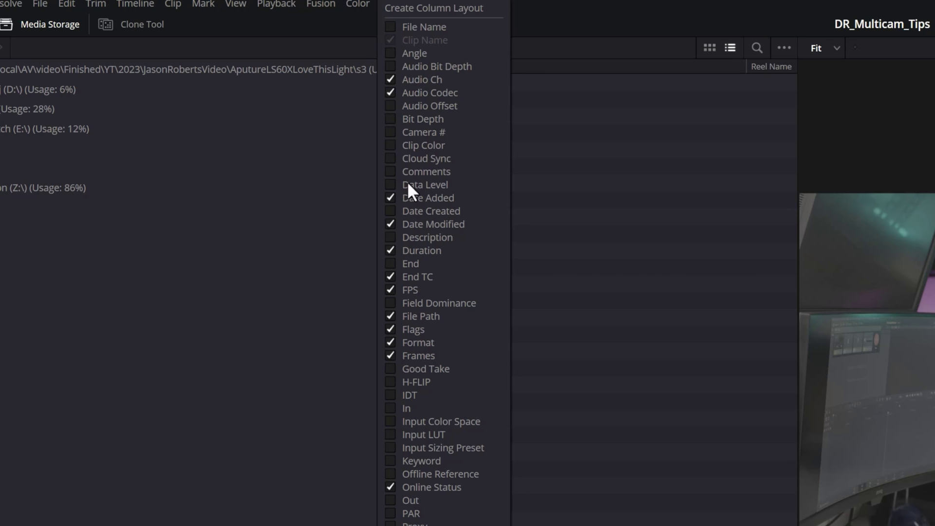
left_click(391, 132)
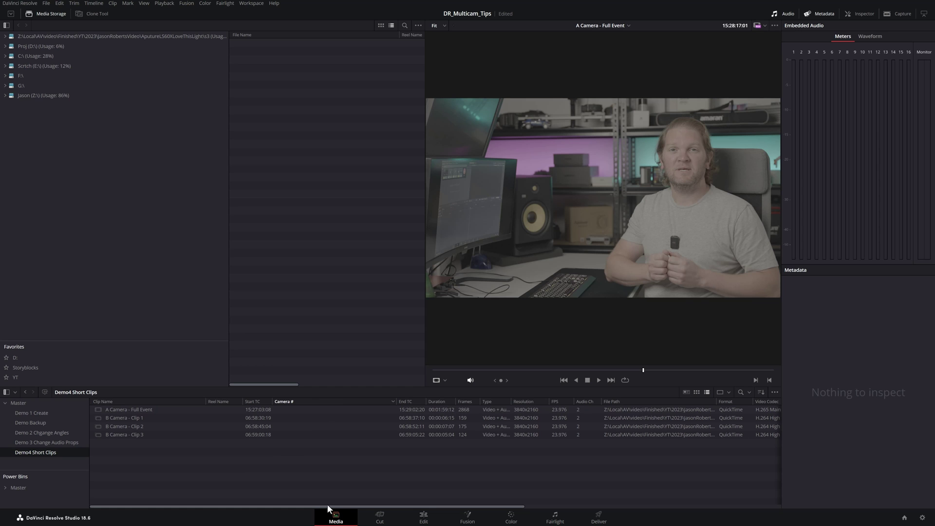
left_click_drag(331, 507, 195, 507)
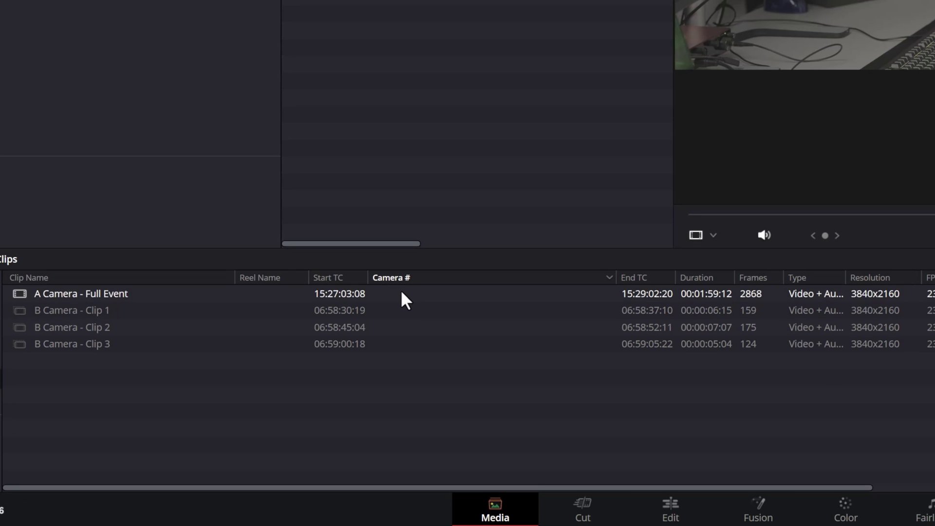
- Set Camera # to A for A Camera - Full Event and B for B Camera - Clip 1
left_click(395, 291)
left_click(397, 292)
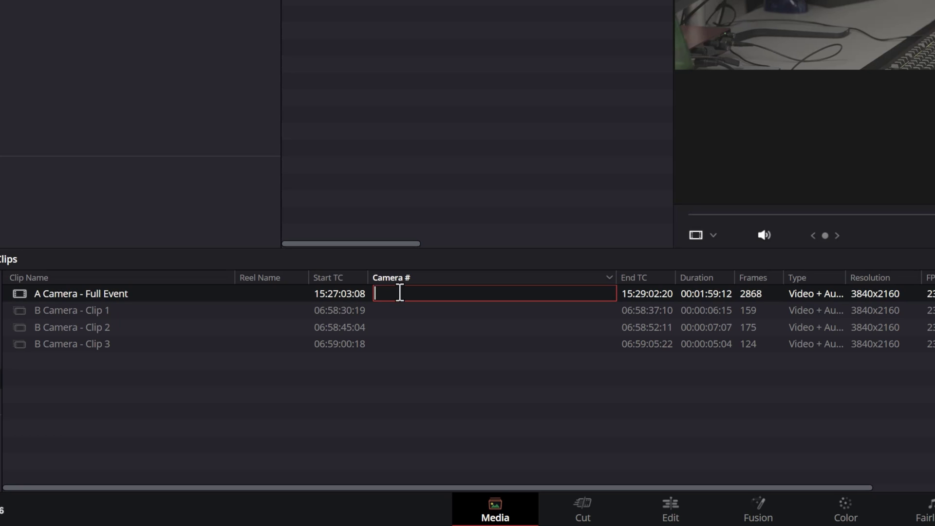
type("A")
left_click(411, 308)
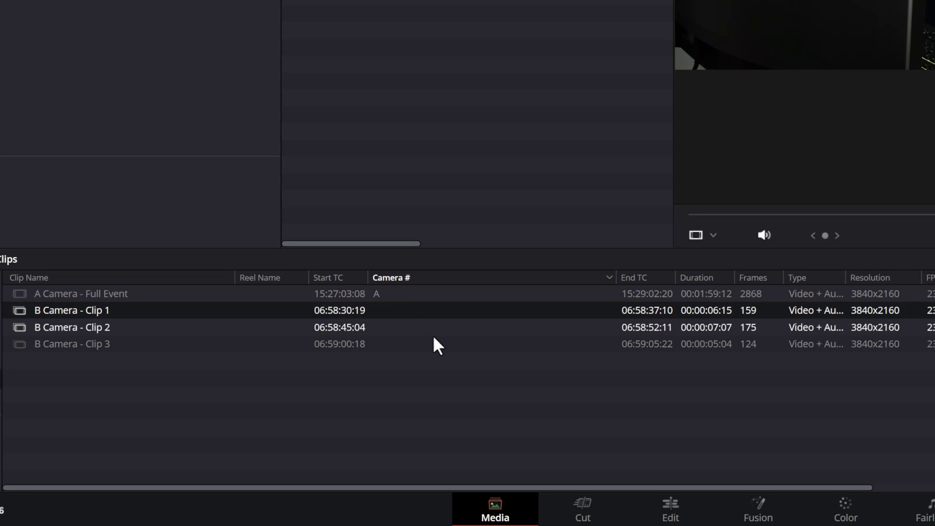
left_click(398, 313)
type("B")
left_click(405, 325)
- Set Camera # to B for B Camera Clips 2 and 3, then select all four clips
left_click(404, 325)
type("B")
left_click(396, 341)
left_click(396, 342)
type("B")
left_click(410, 395)
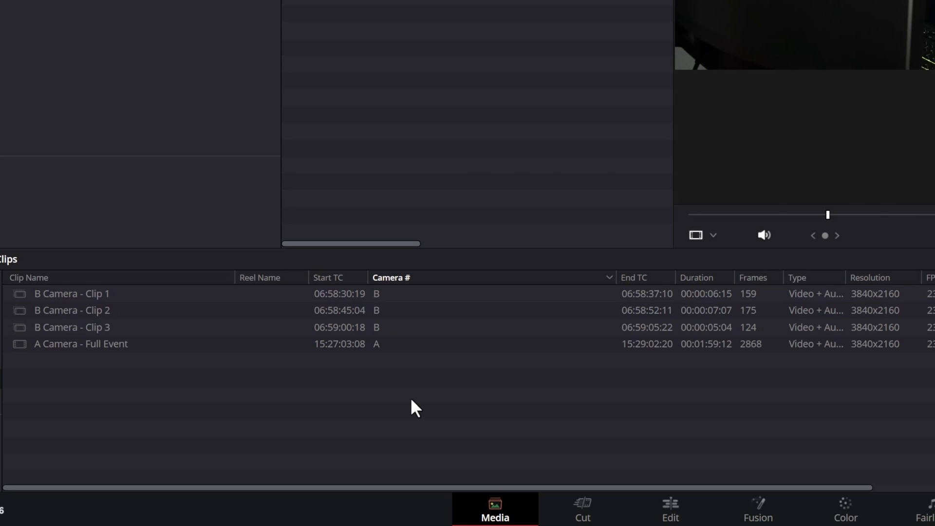
key("ctrl+a")
right_click(115, 340)
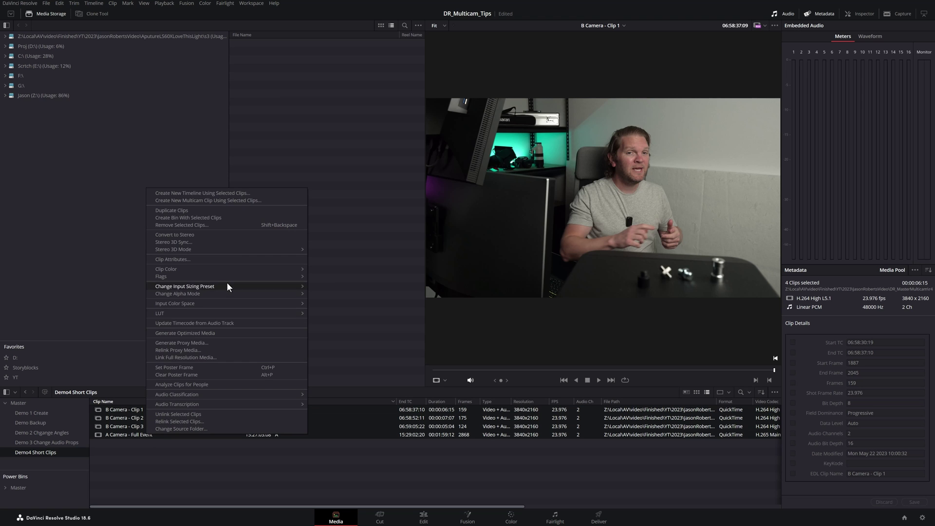
- Create multicam clip 'GOOD MULTI' synced on Sound, detecting same-camera clips by Metadata - Camera #
left_click(247, 201)
type("GOOD MULTI")
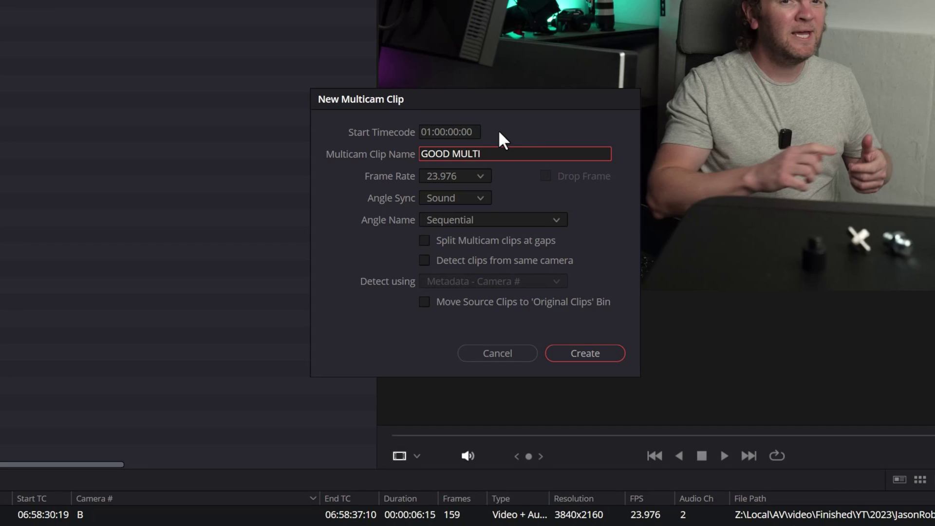
left_click(477, 198)
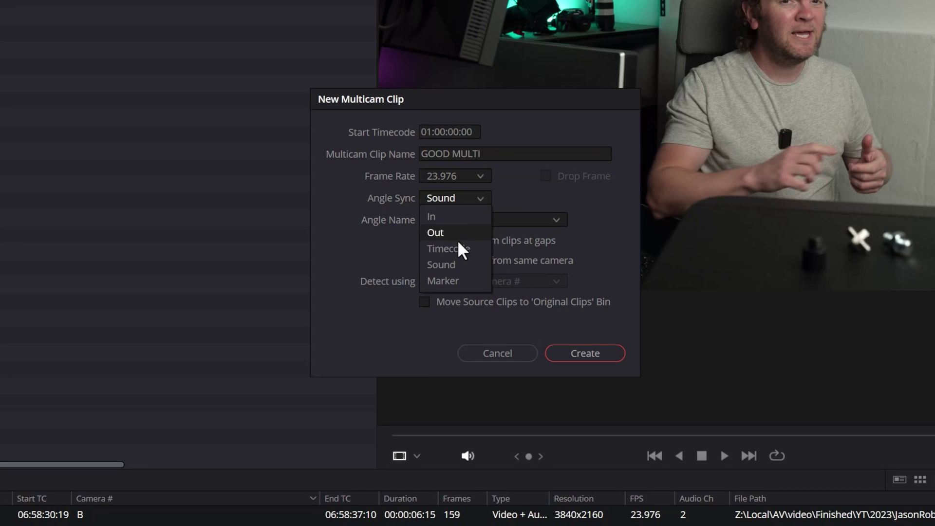
left_click(440, 264)
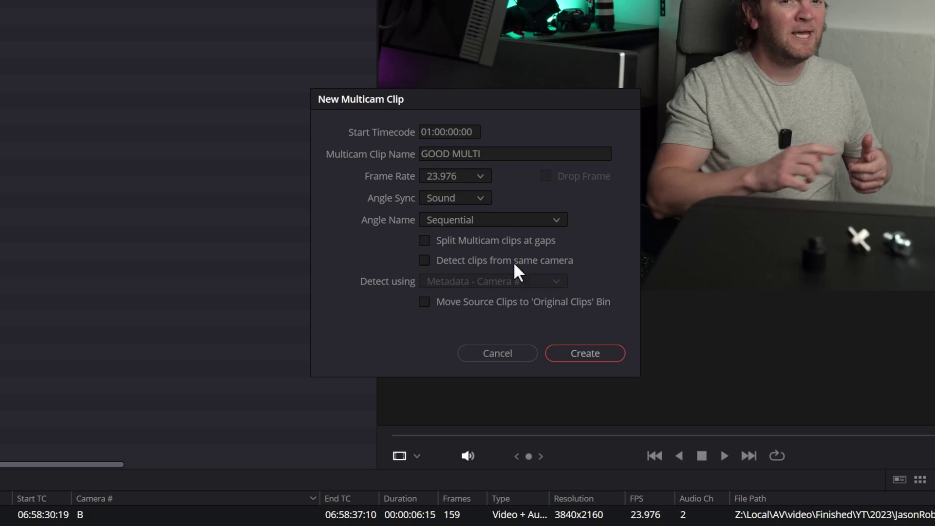
left_click(429, 260)
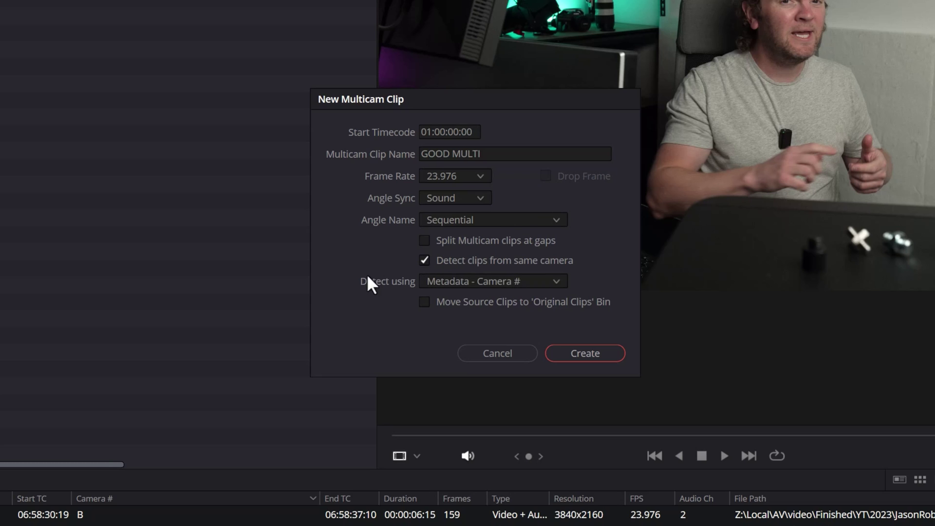
left_click(556, 282)
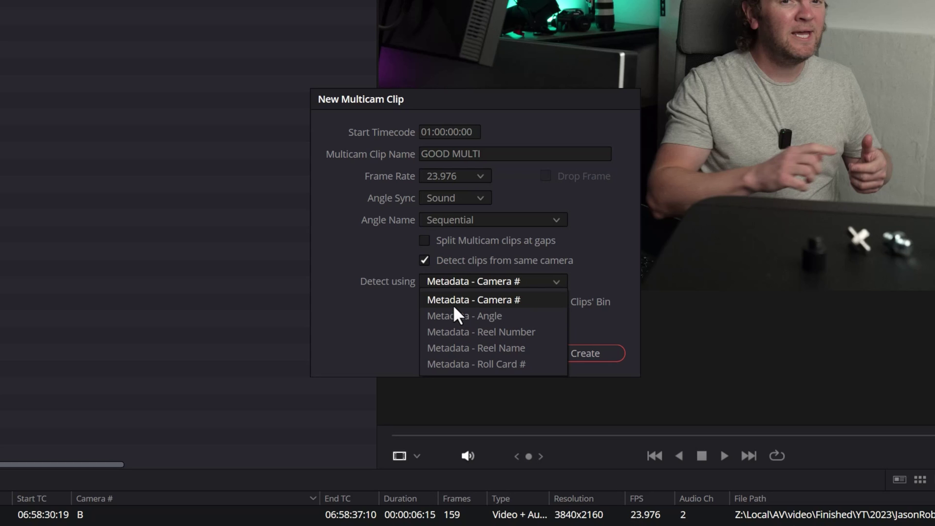
left_click(525, 300)
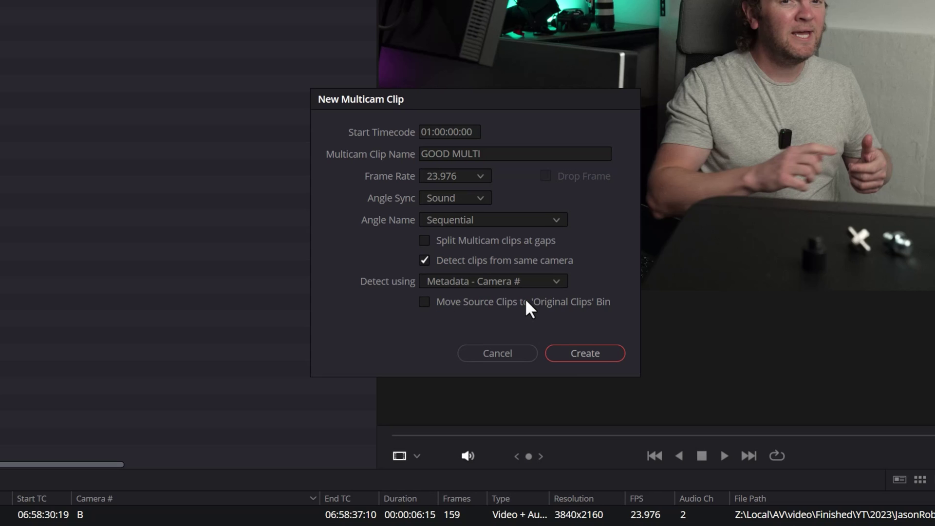
left_click(590, 353)
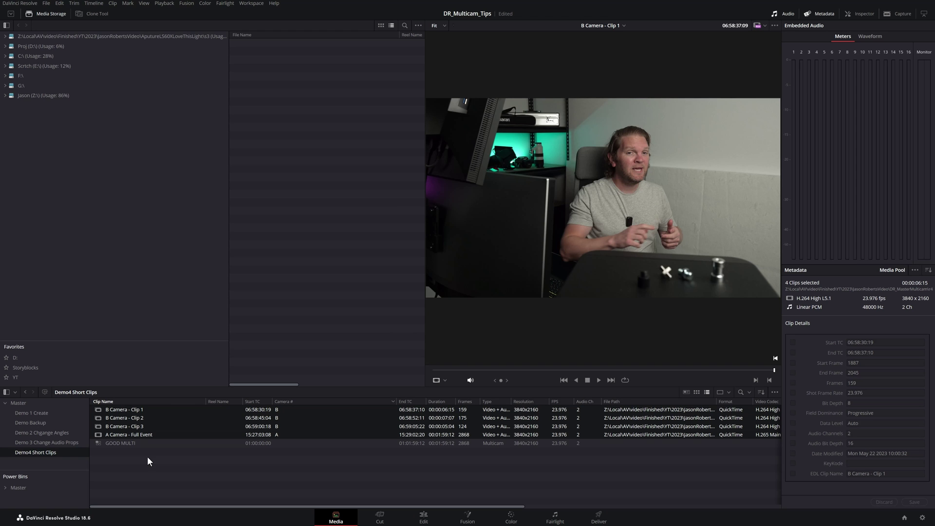
- Open GOOD MULTI in the timeline and check where the three B Camera clips sit
right_click(115, 442)
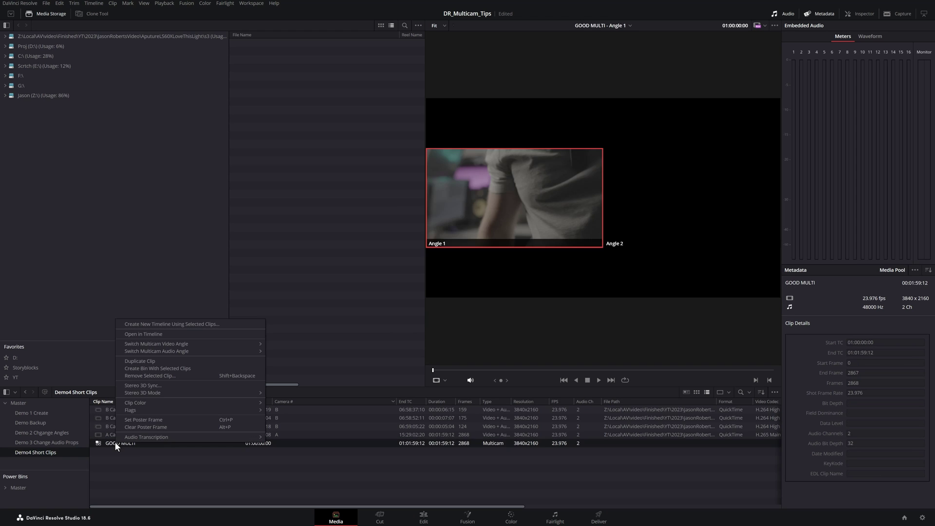
left_click(176, 334)
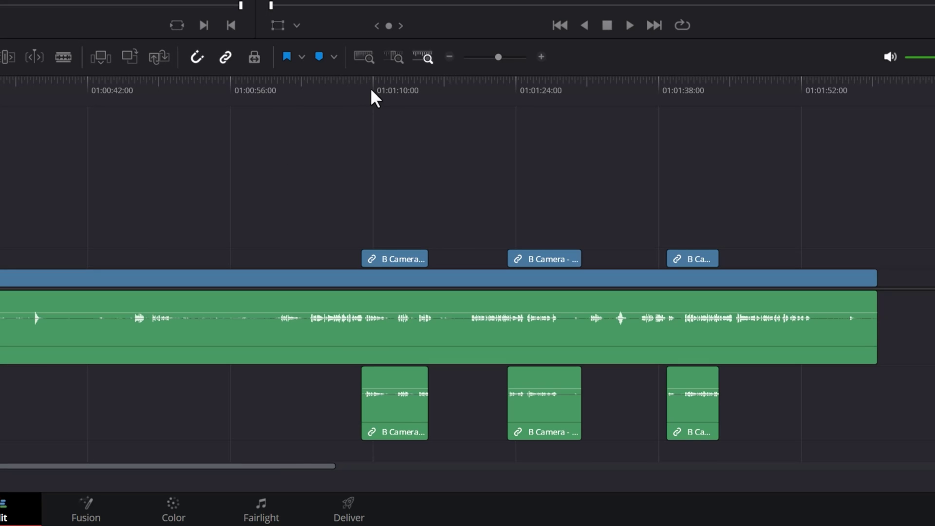
left_click(385, 82)
left_click(529, 83)
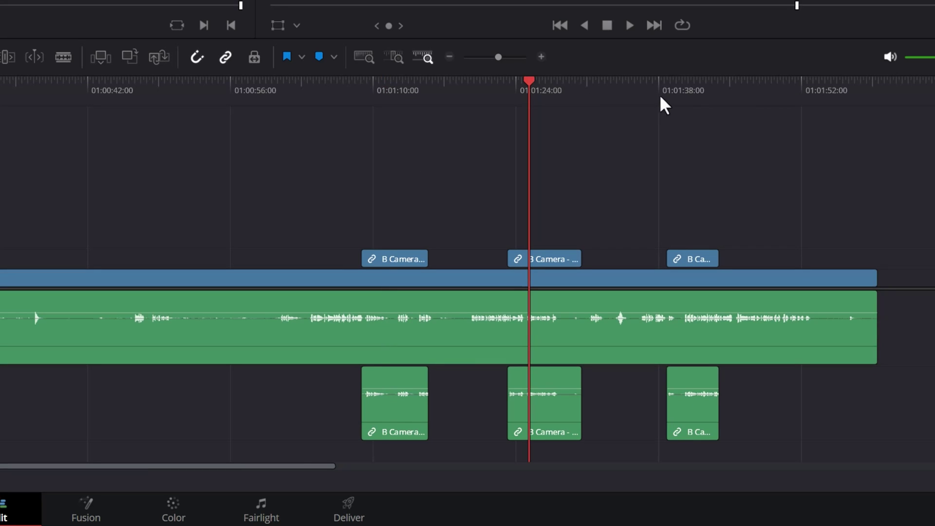
left_click(681, 86)
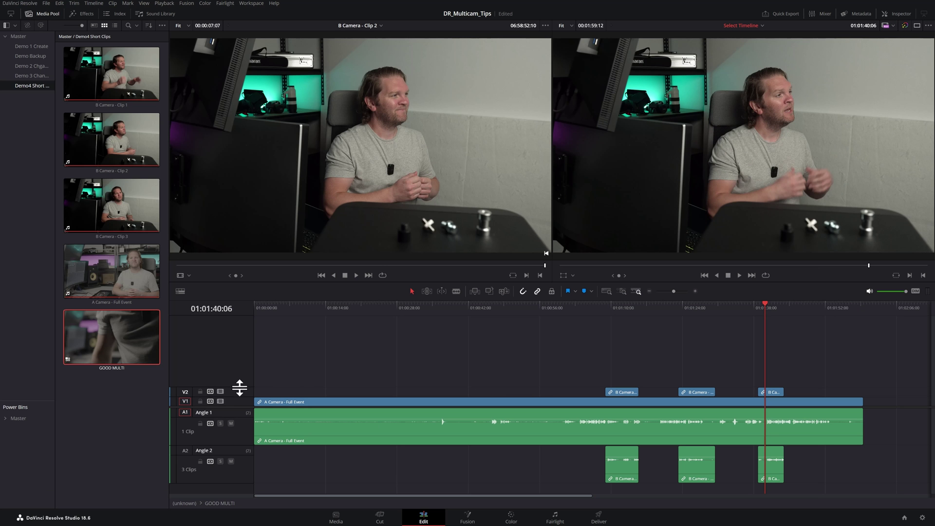
- Create a timeline named 'Test' from GOOD MULTI and cut to Angle 2 around 1:13
right_click(116, 325)
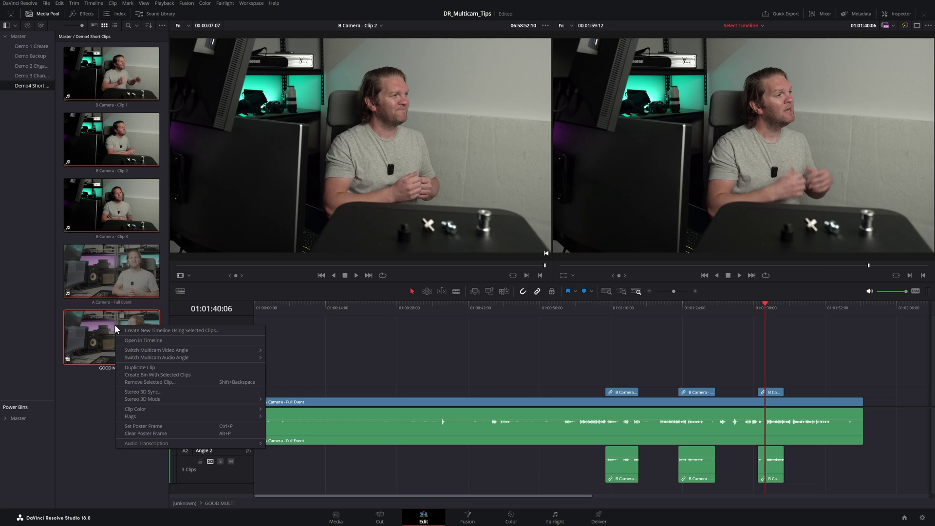
left_click(146, 330)
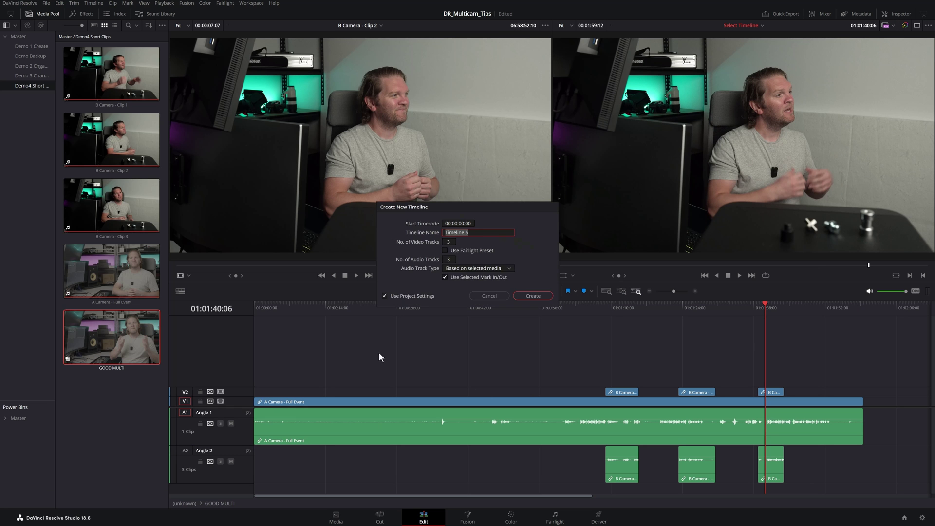
type("Test")
key("Return")
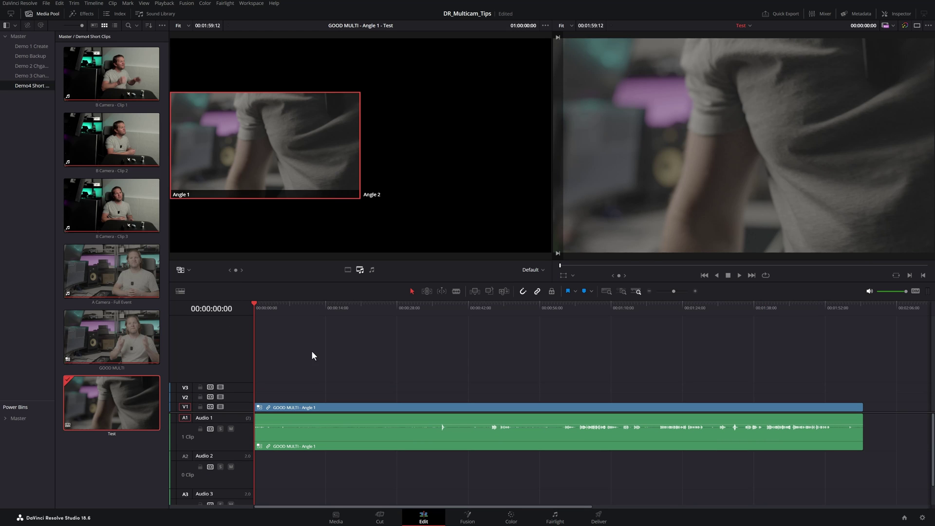
left_click_drag(292, 308, 628, 361)
key("2")
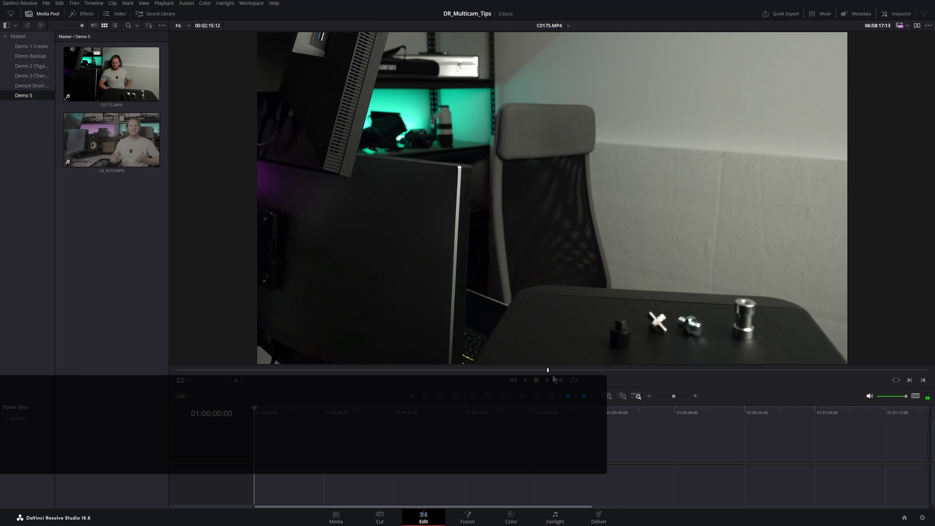
- Load s3_4374.MP4 into the source viewer and scrub to the hands-clasped frame
left_click_drag(636, 372, 740, 370)
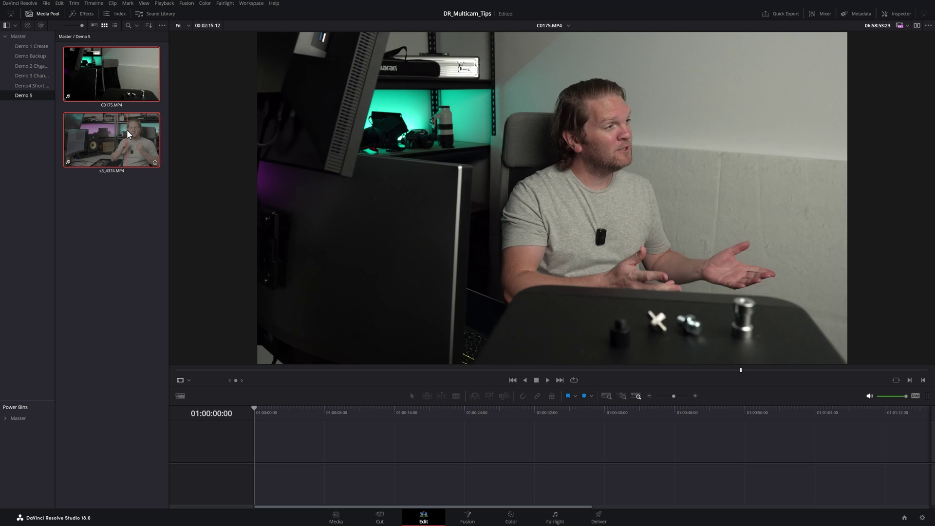
double_click(126, 130)
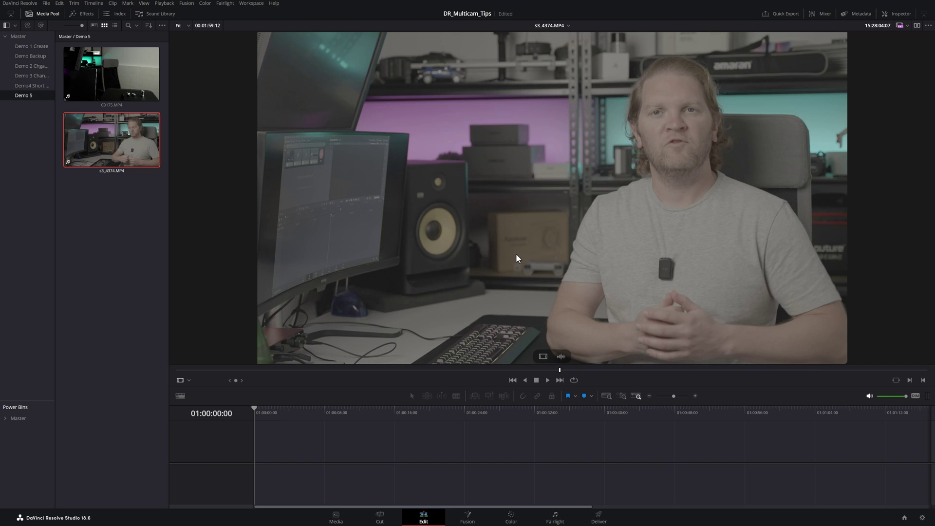
left_click(327, 370)
left_click_drag(340, 370, 553, 364)
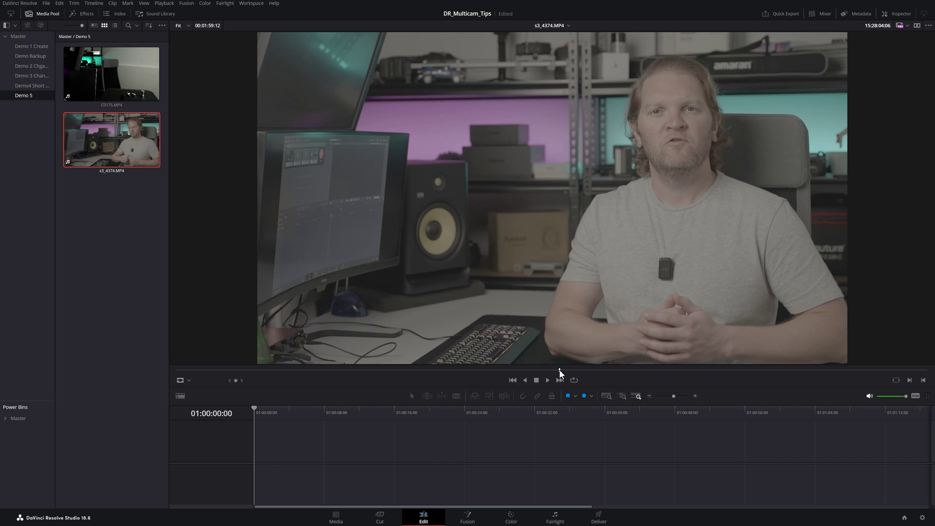
left_click_drag(559, 369, 560, 370)
scroll(680, 290, "up", 4)
- Zoom in on the hands to confirm the clasp frame, then add a marker on s3_4374.MP4
scroll(756, 302, "up", 1)
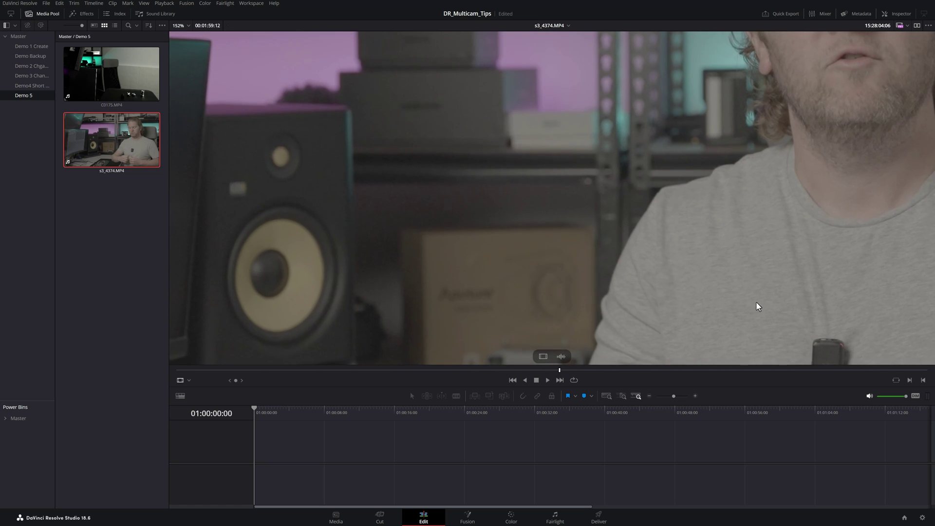
left_click_drag(756, 302, 365, 66)
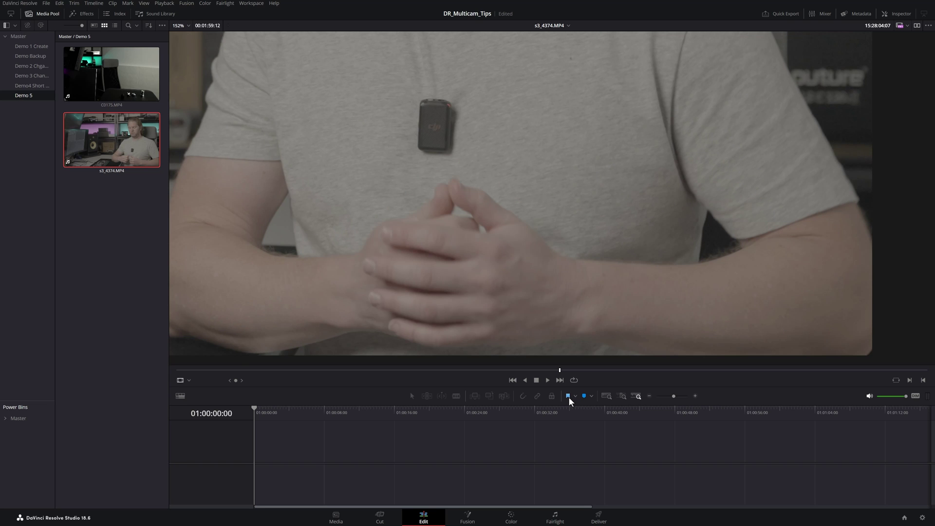
key("shift+z")
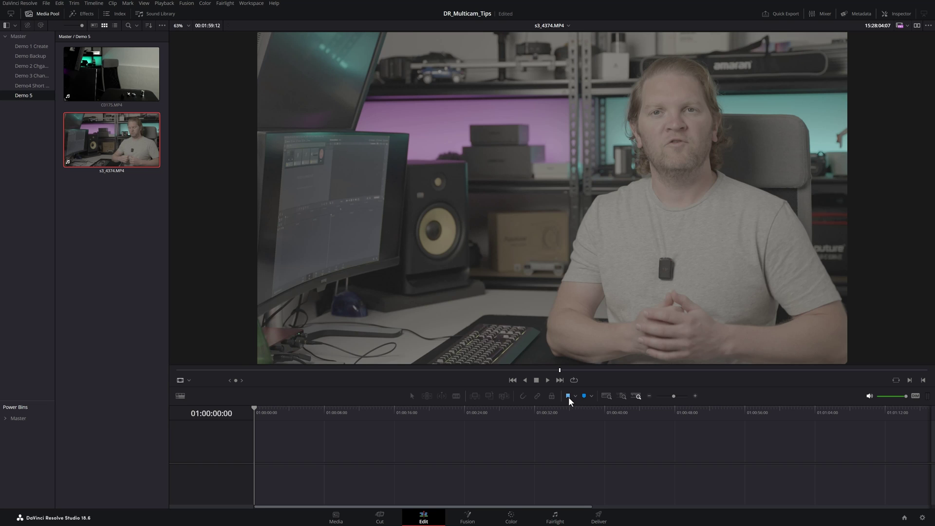
key("m")
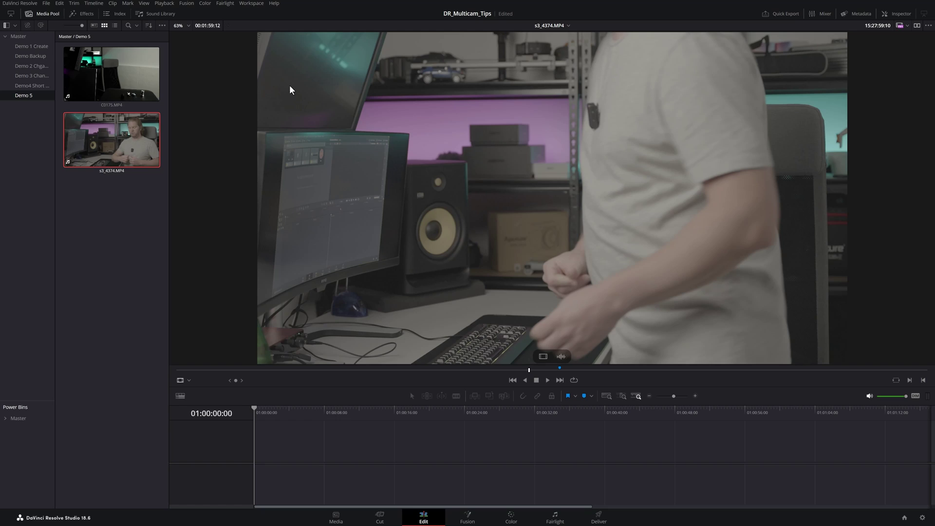
- Load C0175.MP4, step to the hand-clasp frame at 06:58:22:21, and add Marker 1
left_click(103, 70)
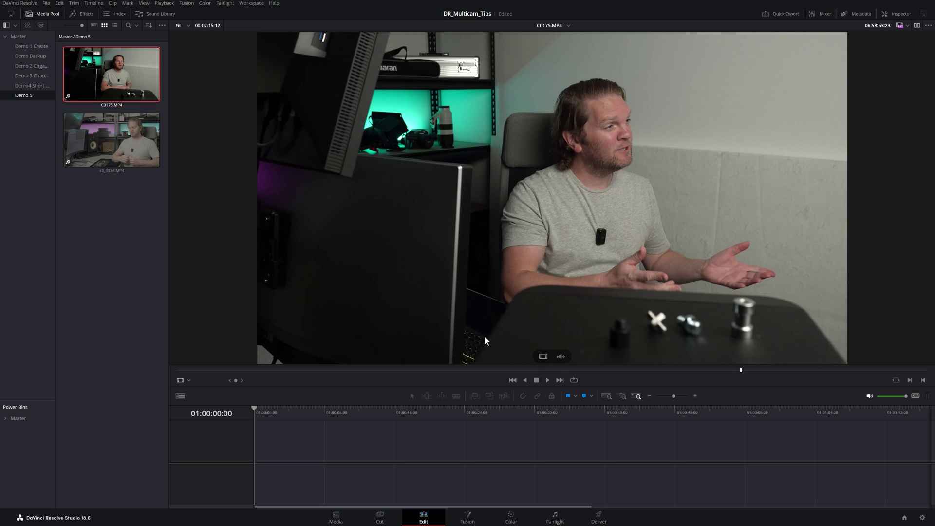
left_click(486, 370)
left_click_drag(517, 369, 560, 370)
scroll(673, 276, "up", 4)
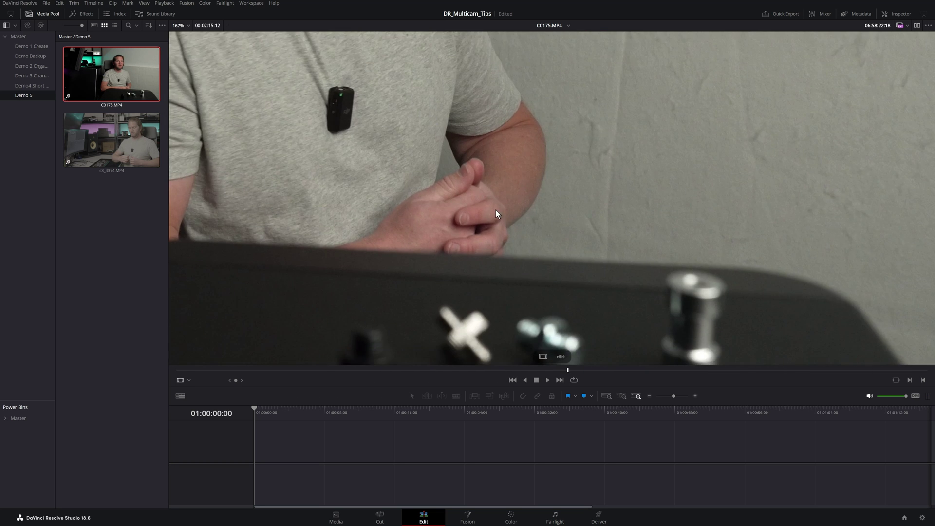
scroll(495, 210, "up", 2)
key("Left")
key("Left")
key("Left")
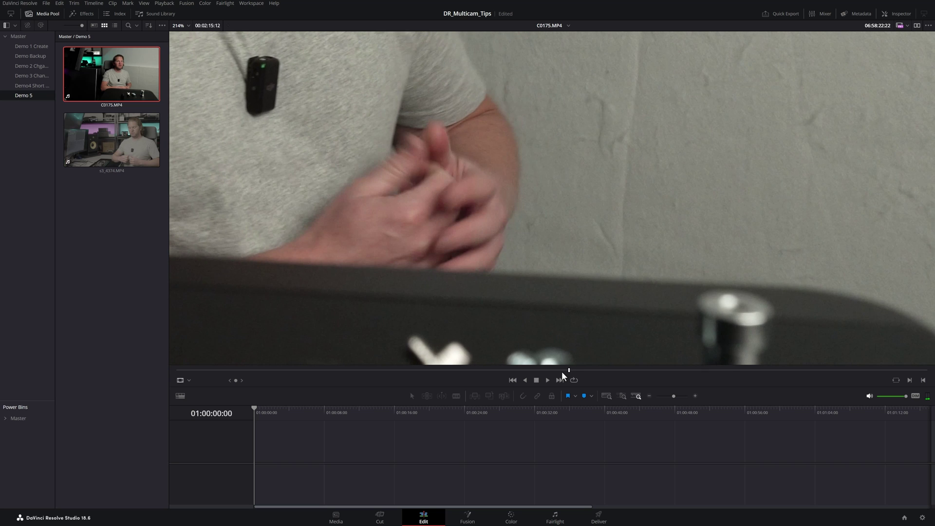
key("Left")
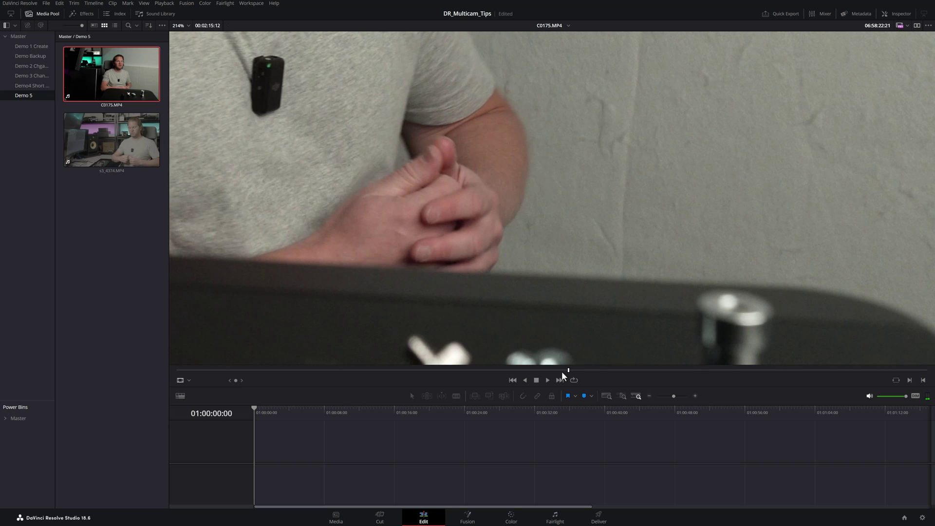
key("m")
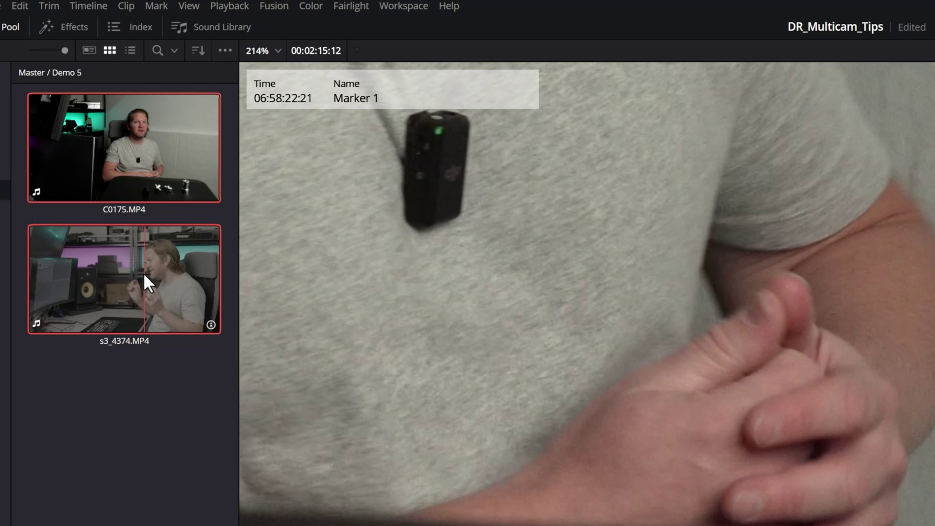
right_click(144, 274)
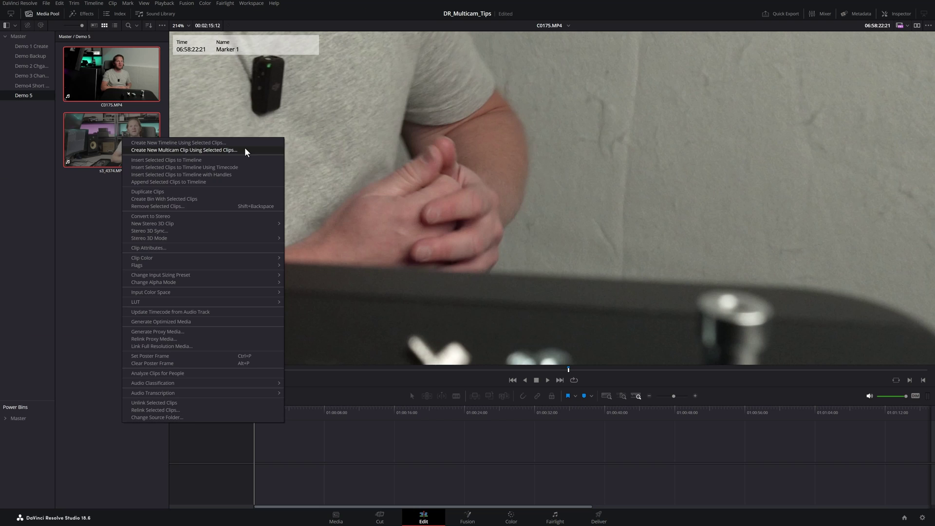
- Create the 'Test' multicam clip from both clips with Angle Sync set to Marker
left_click(391, 298)
left_click(819, 491)
left_click(433, 275)
left_click(459, 225)
left_click(442, 289)
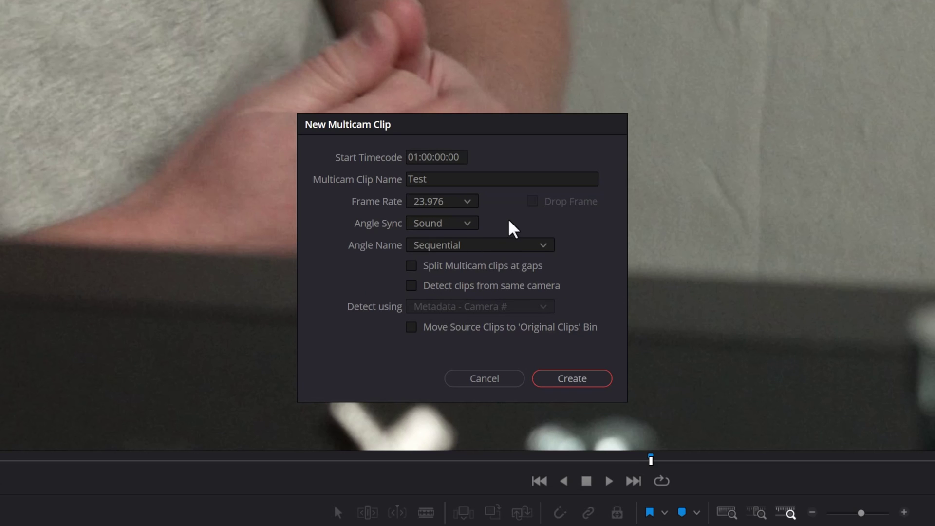
left_click(450, 225)
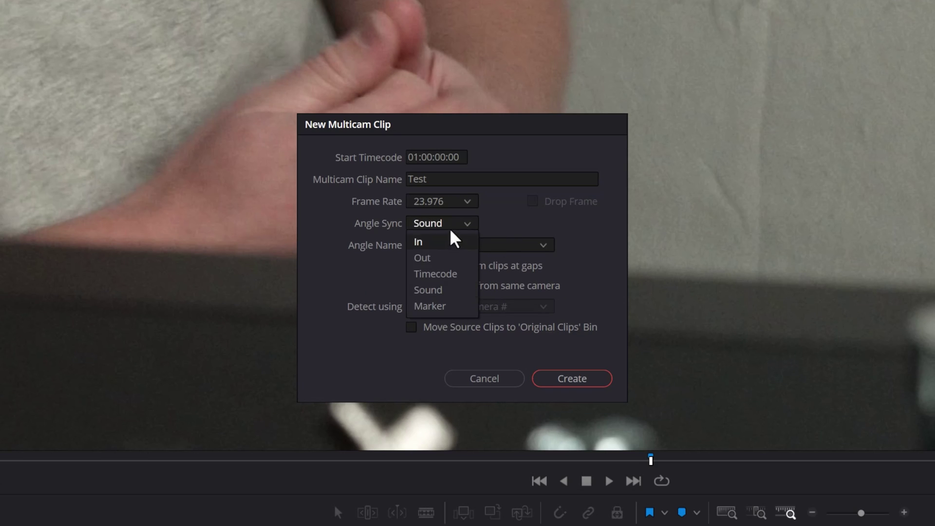
left_click(455, 304)
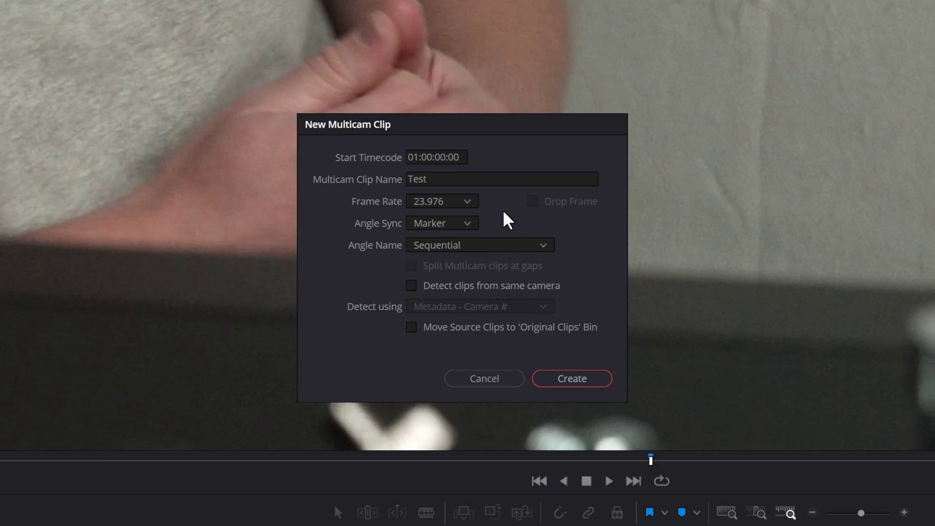
left_click(584, 381)
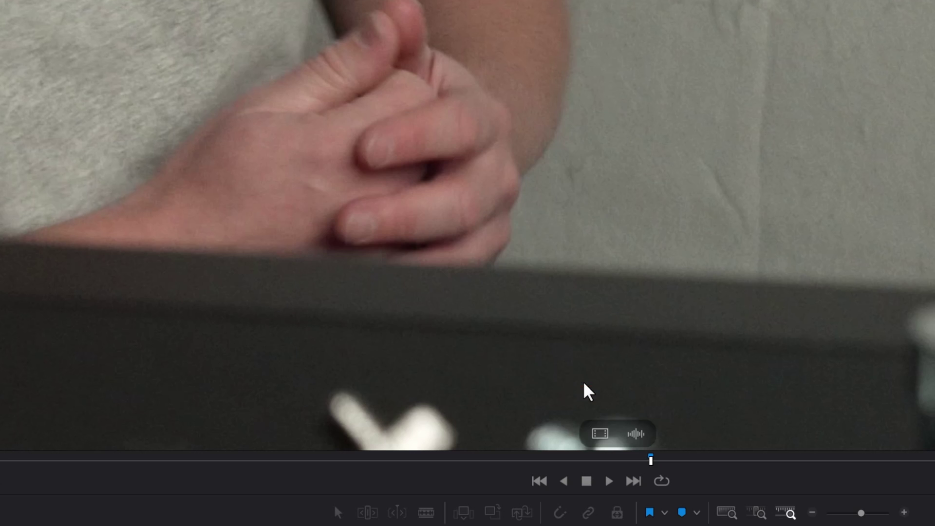
- Open the Test multicam clip in an enlarged timeline and scrub its s3_4374 angle to about 01:01:10
right_click(109, 206)
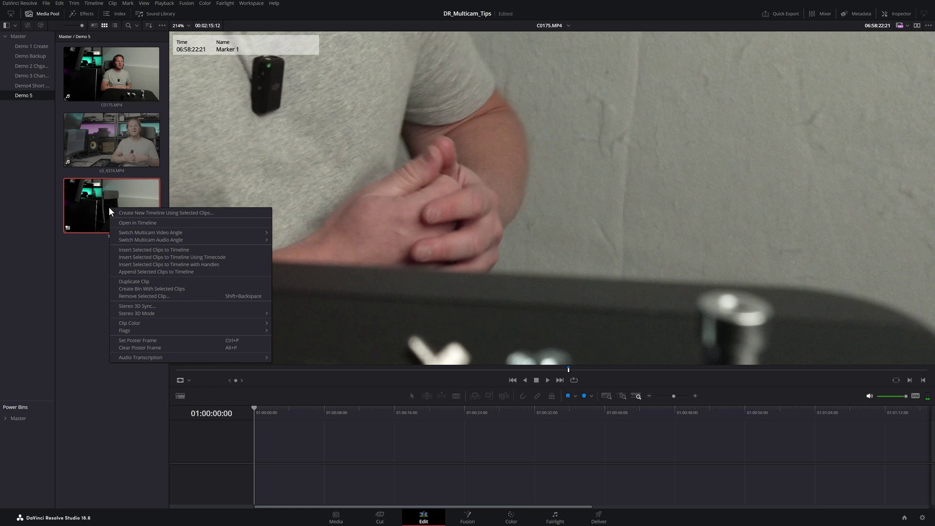
left_click(142, 222)
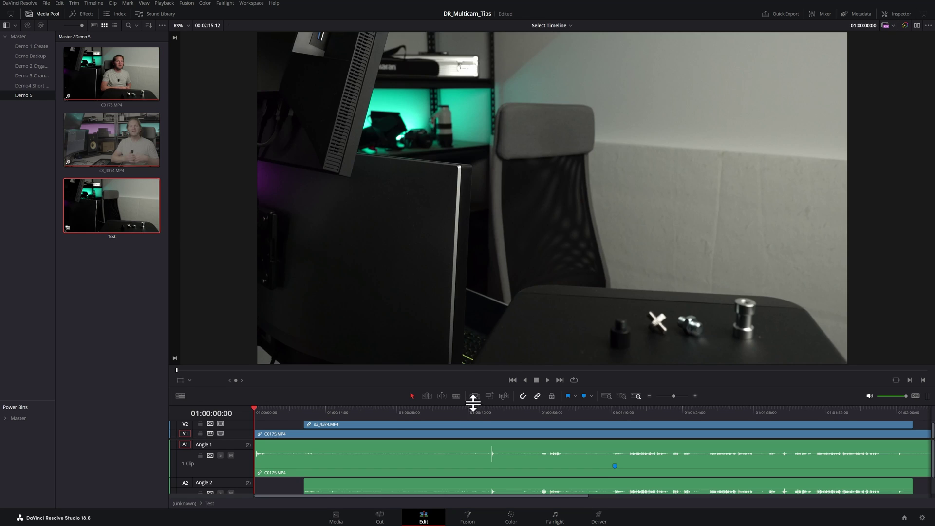
left_click_drag(473, 402, 473, 211)
left_click(536, 334)
left_click_drag(603, 219, 614, 219)
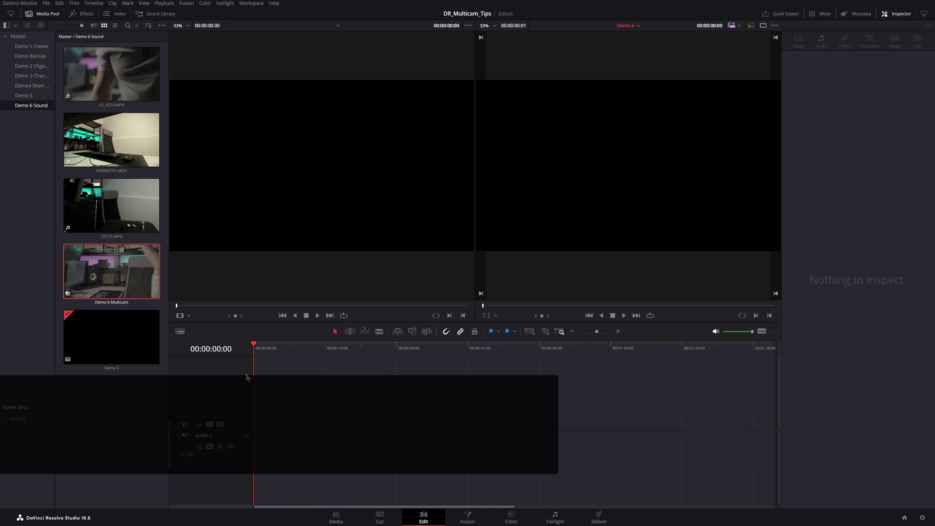
- Drop Demo 6 Multicam onto the Demo 6 timeline and zoom to fit the whole clip
left_click_drag(83, 258, 254, 423)
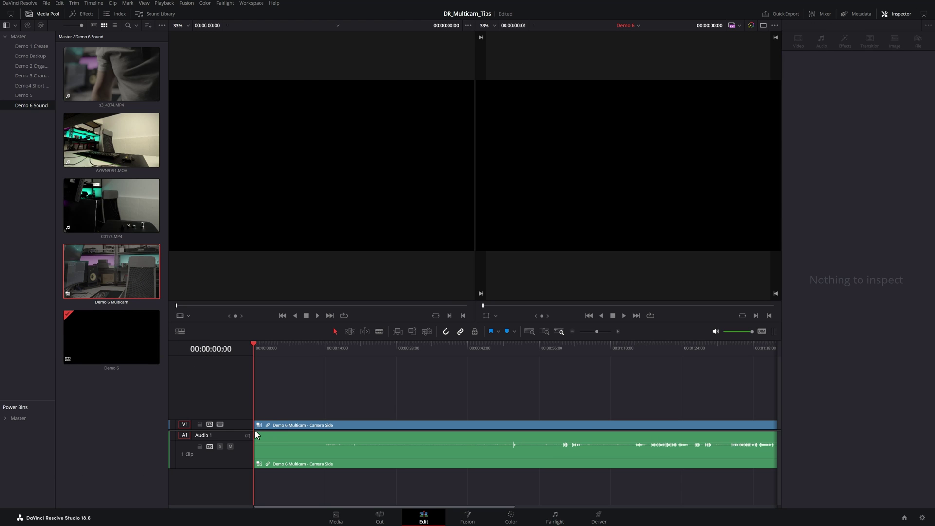
left_click_drag(284, 346, 288, 346)
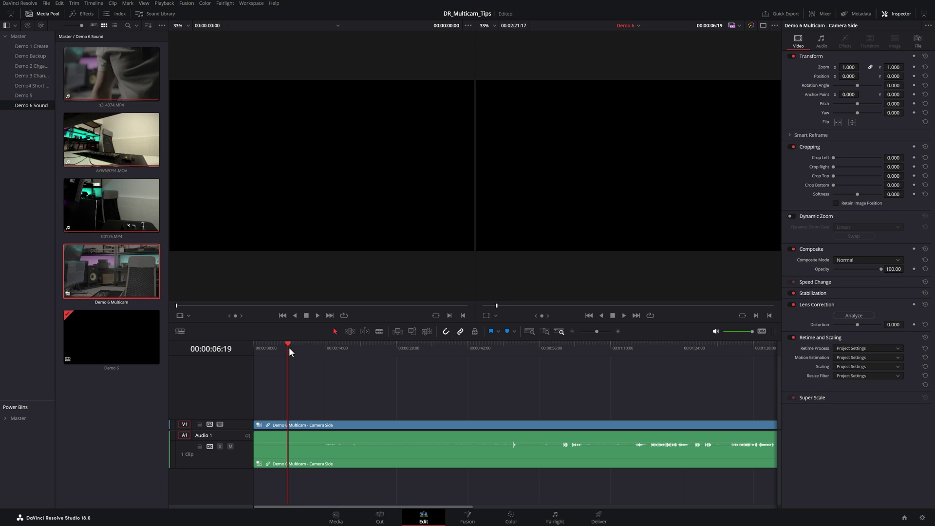
key("shift+z")
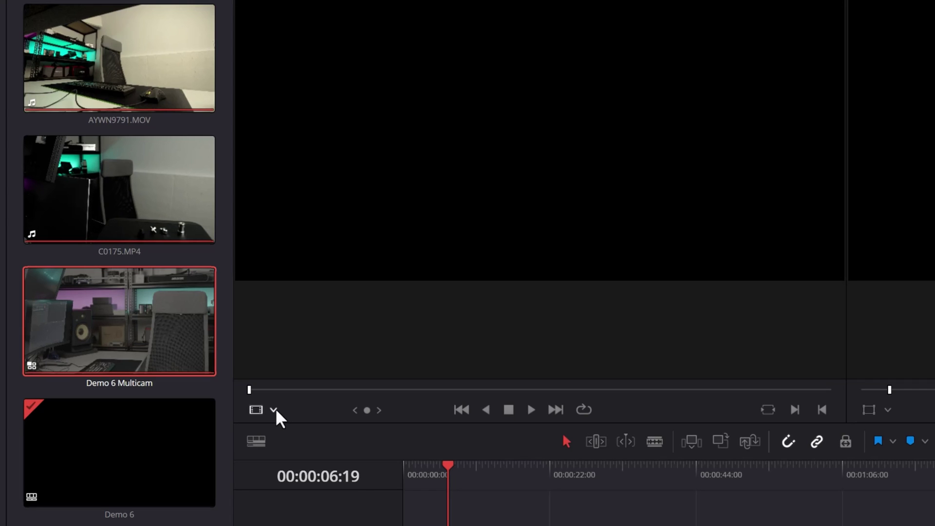
left_click(188, 315)
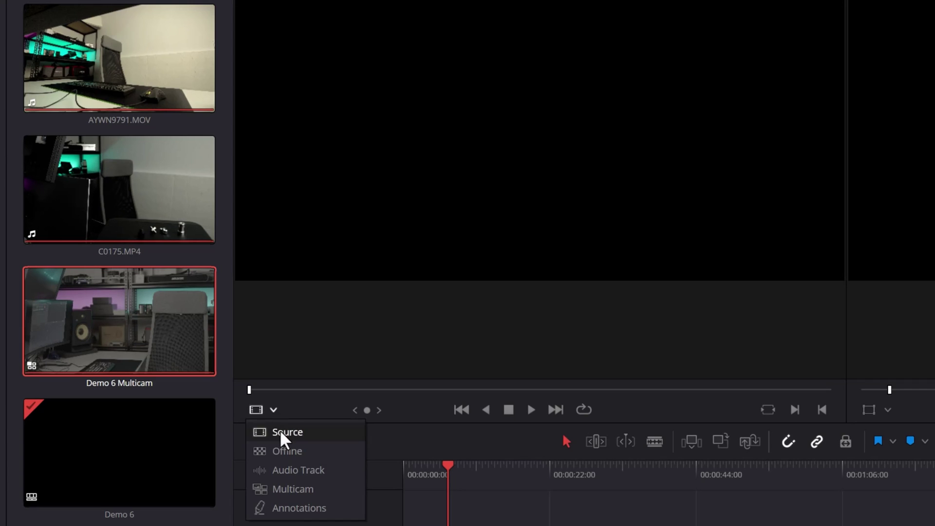
- Show multicam angles in the source viewer and cut to Camera iPhone at 00:00:38:07, then Camera Front at 00:01:11:00
left_click(288, 488)
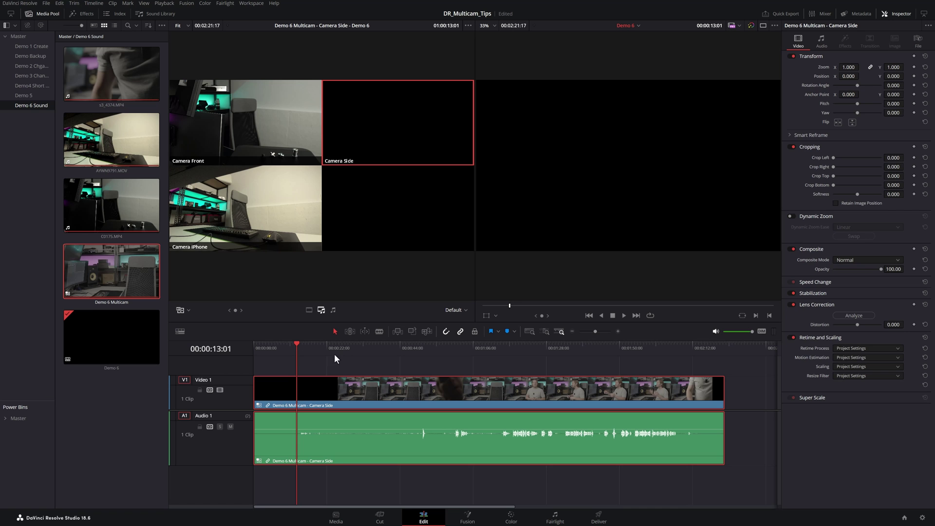
left_click_drag(371, 348, 381, 347)
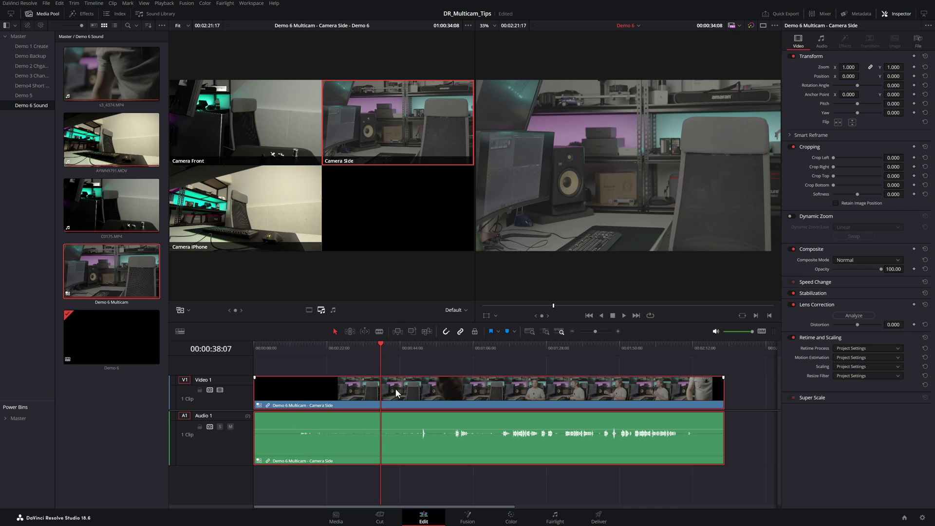
left_click(251, 211)
left_click_drag(420, 345, 489, 351)
left_click(244, 142)
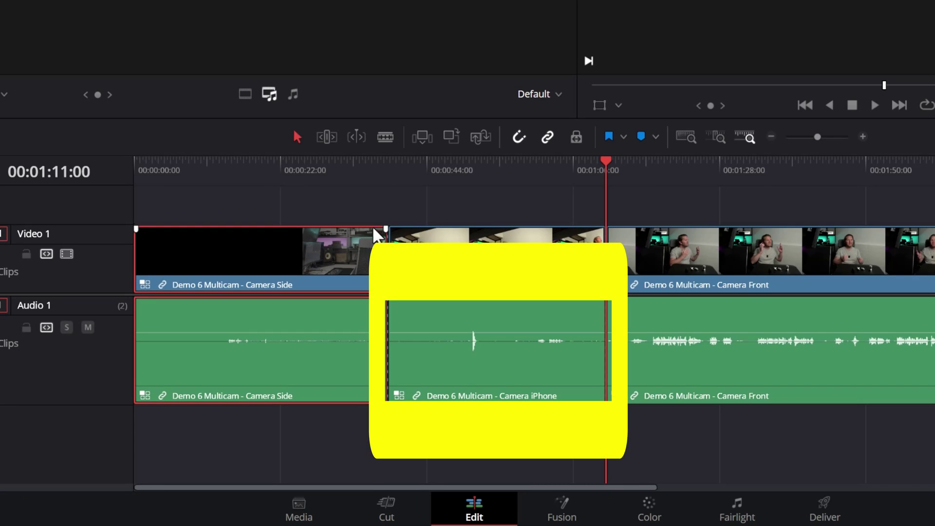
- Undo both trial angle cuts, leaving one continuous Camera Side clip
left_click(468, 254)
left_click(685, 174)
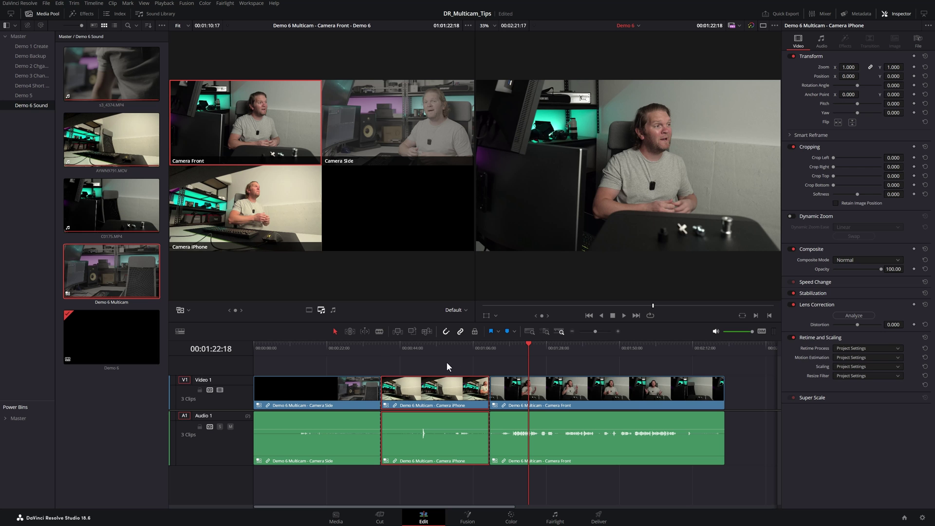
key("ctrl+a")
key("ctrl+2")
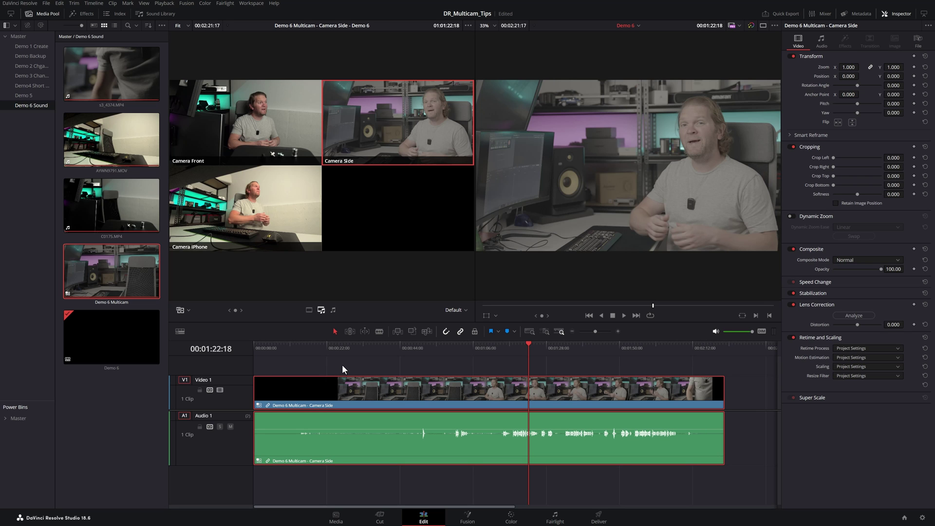
left_click(343, 369)
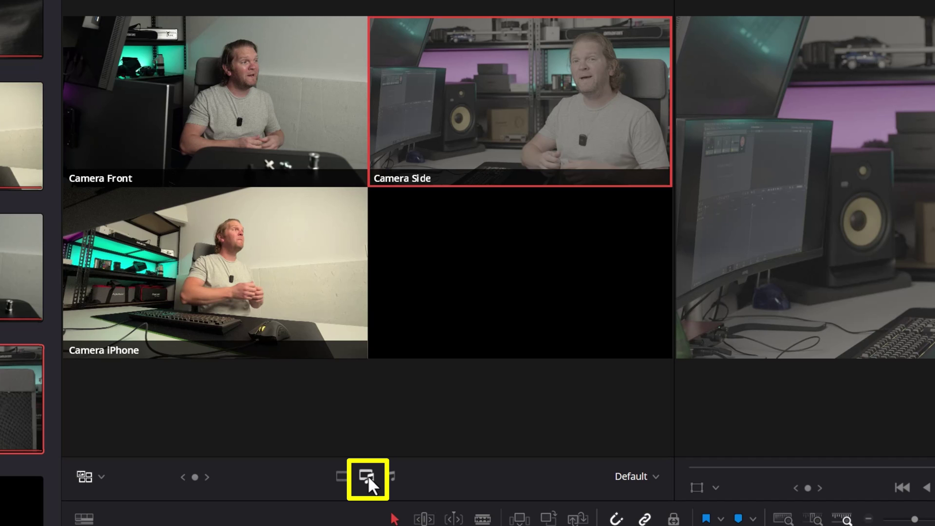
- With video-only switching on, cut the video to Camera Front, then to Camera iPhone near 01:30:14
left_click(343, 477)
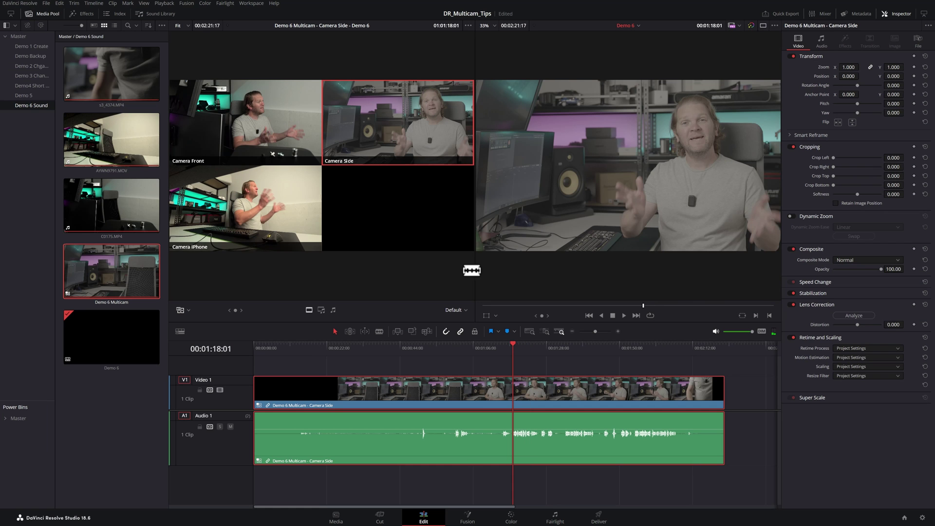
left_click(235, 129)
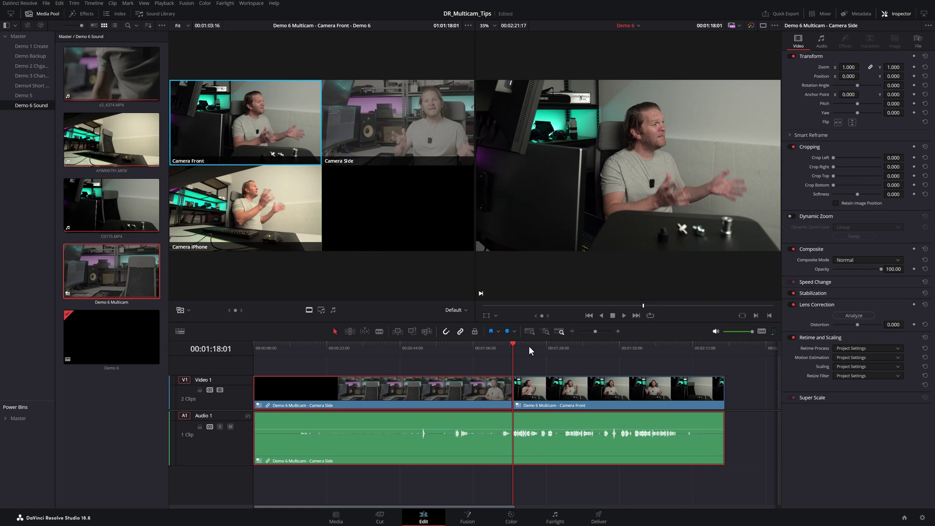
left_click_drag(535, 347, 553, 352)
left_click(262, 197)
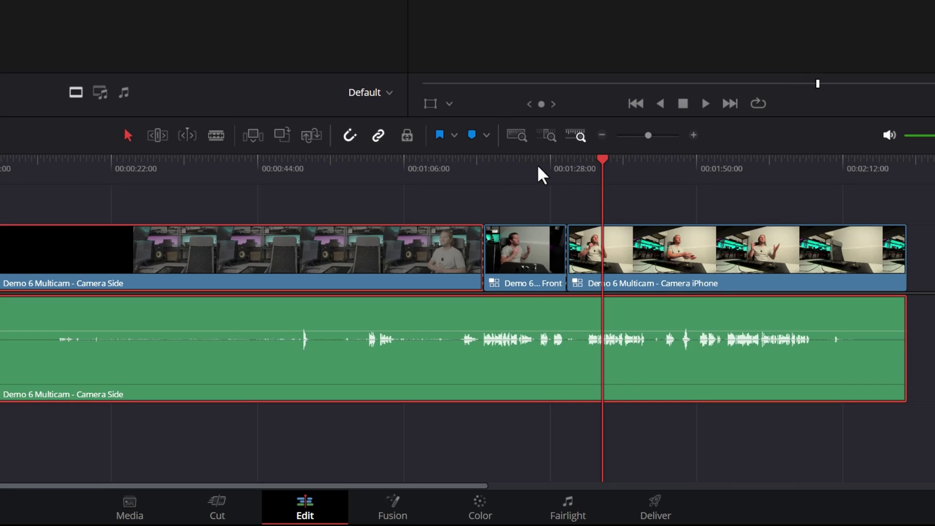
left_click(535, 348)
left_click_drag(527, 169, 606, 170)
left_click(642, 261)
- Undo the Front switch and blade the Camera Side clip at two points, isolating a short middle piece
key("2")
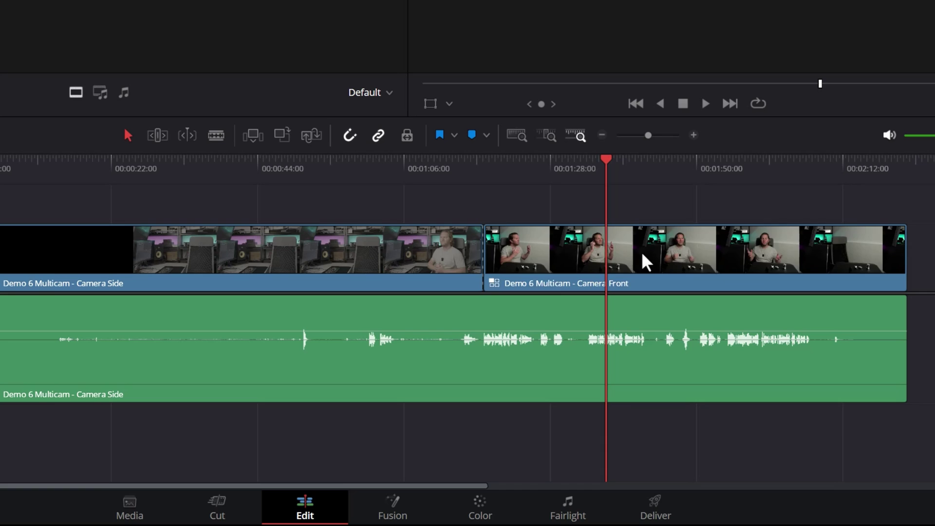
key("ctrl+z")
left_click_drag(284, 179, 482, 174)
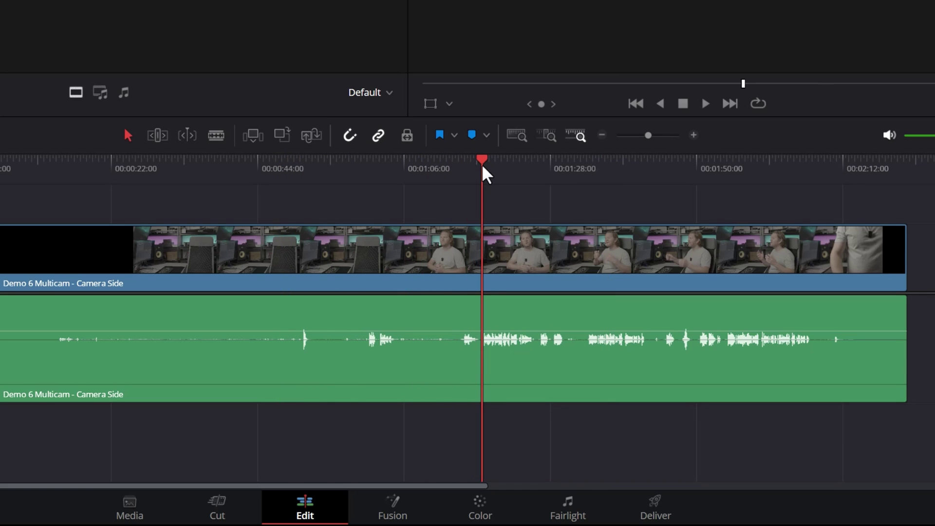
key("ctrl+b")
left_click_drag(519, 177, 535, 175)
key("ctrl+b")
left_click_drag(534, 175, 512, 199)
left_click(521, 248)
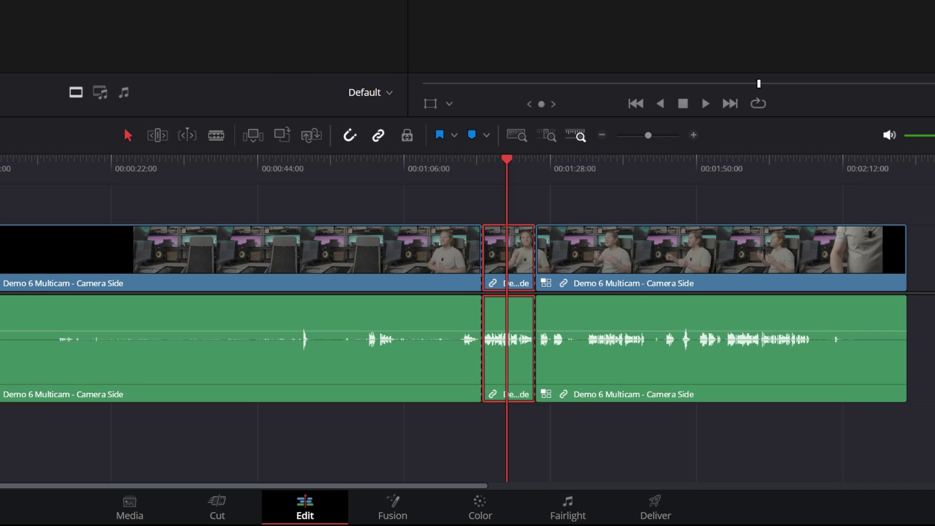
- Trial switching the piece to Camera Front and Camera iPhone, then undo back to Camera Side
key("alt+2")
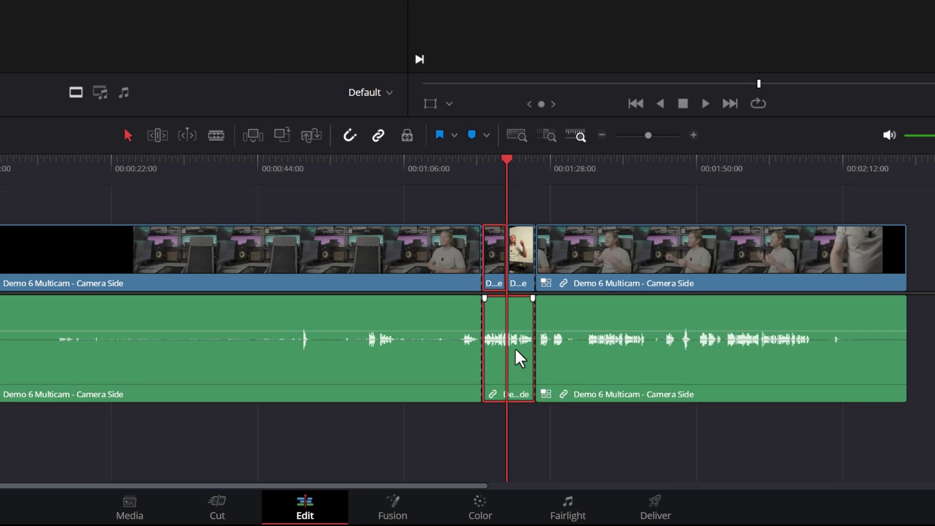
scroll(435, 275, "up", 5)
left_click(398, 170)
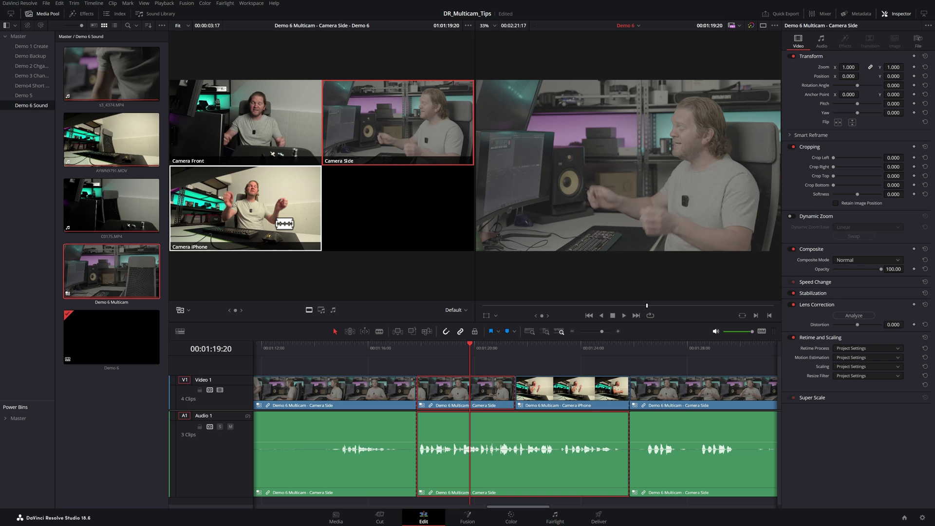
left_click(284, 224)
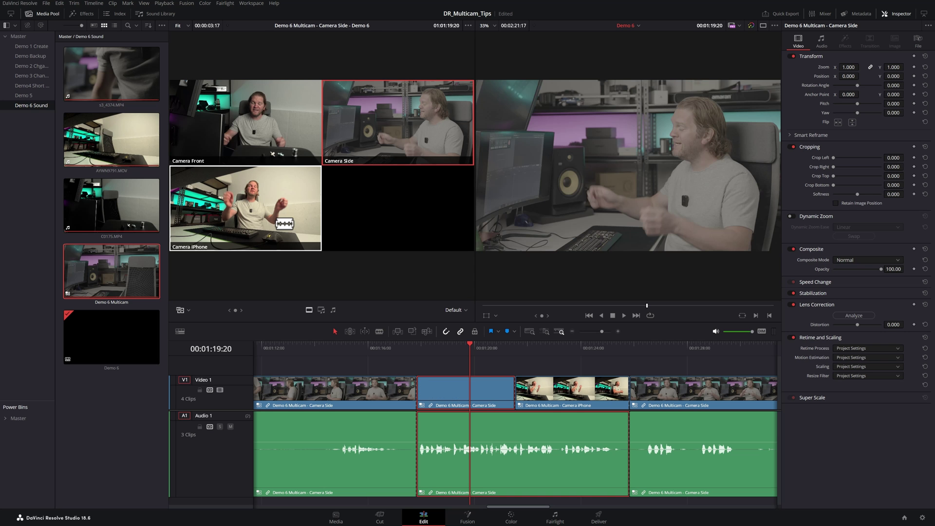
key("ctrl+z")
key("1")
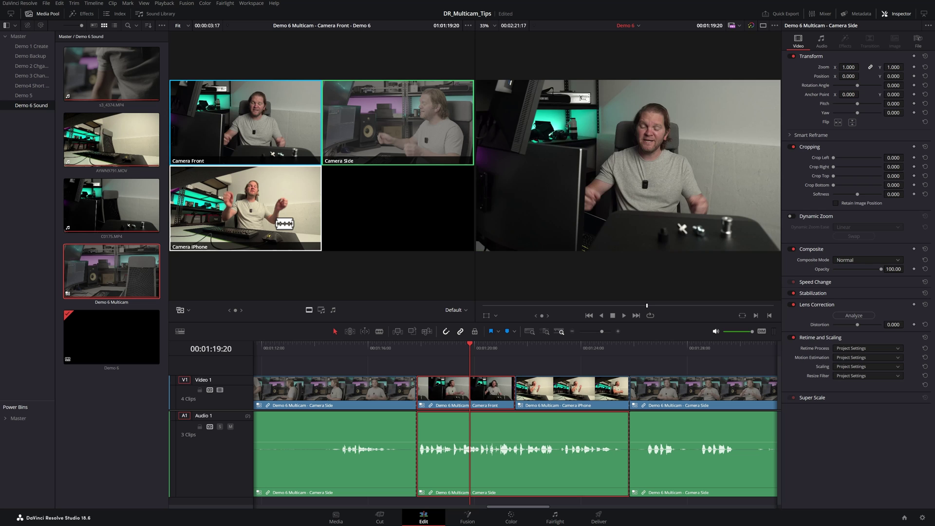
key("ctrl+z")
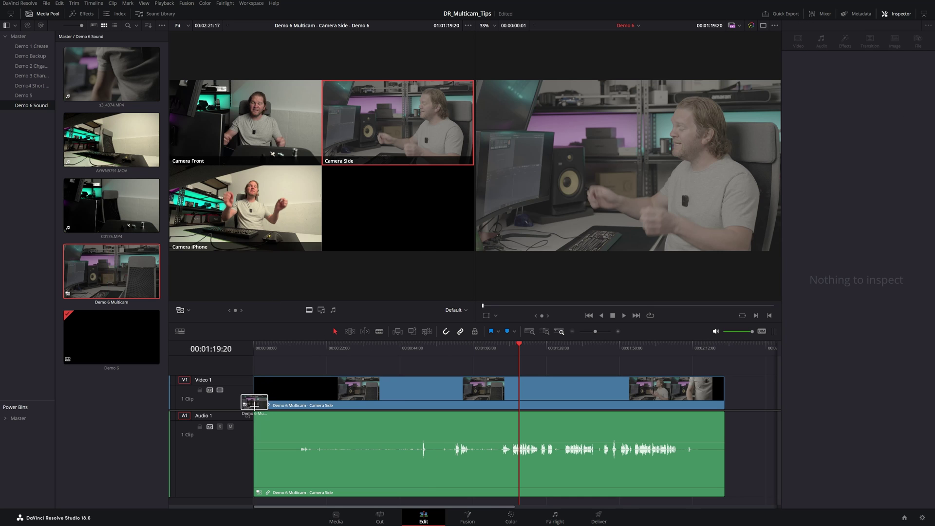
left_click(429, 388)
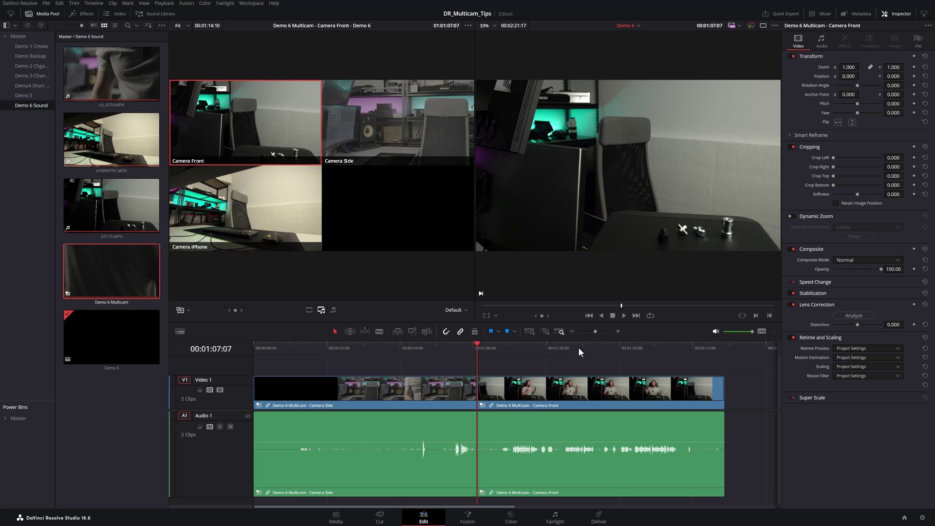
- Cut the later section with angle keys 3, 2 and 1, ending on Camera Front, then select all five audio clips
mouse_move(527, 350)
left_mouse_down()
mouse_move(518, 350)
mouse_move(536, 349)
left_mouse_up()
key("3")
key("2")
left_click(580, 349)
key("1")
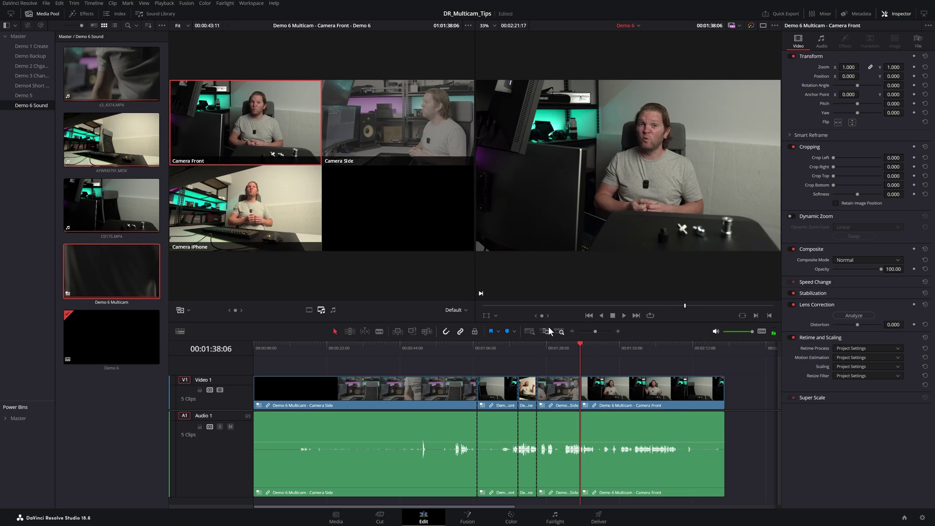
left_click(555, 349)
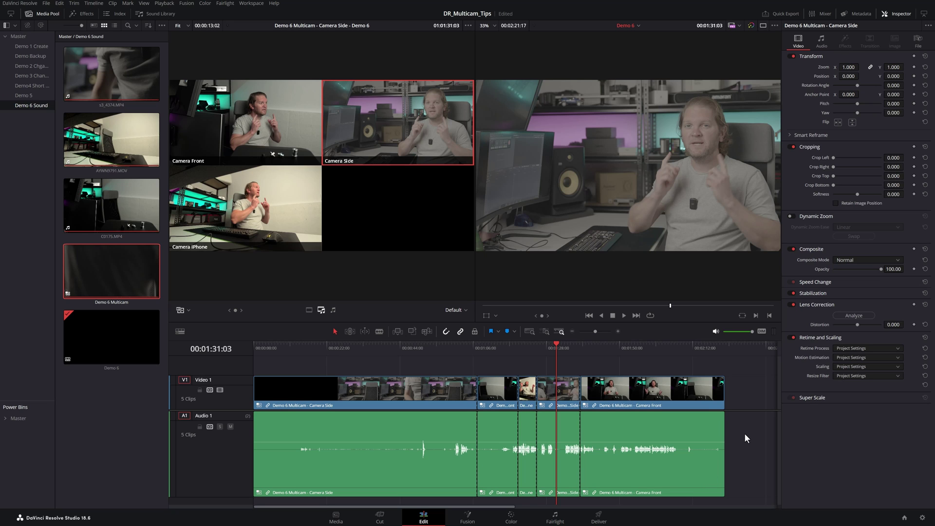
left_click_drag(745, 433, 311, 446)
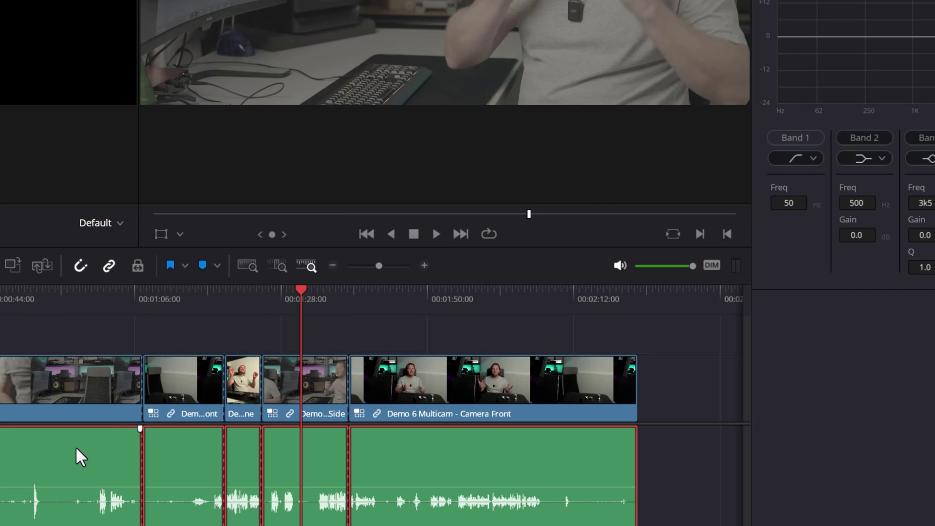
- Switch the selected audio clips' multicam angle to Camera Front
right_click(444, 422)
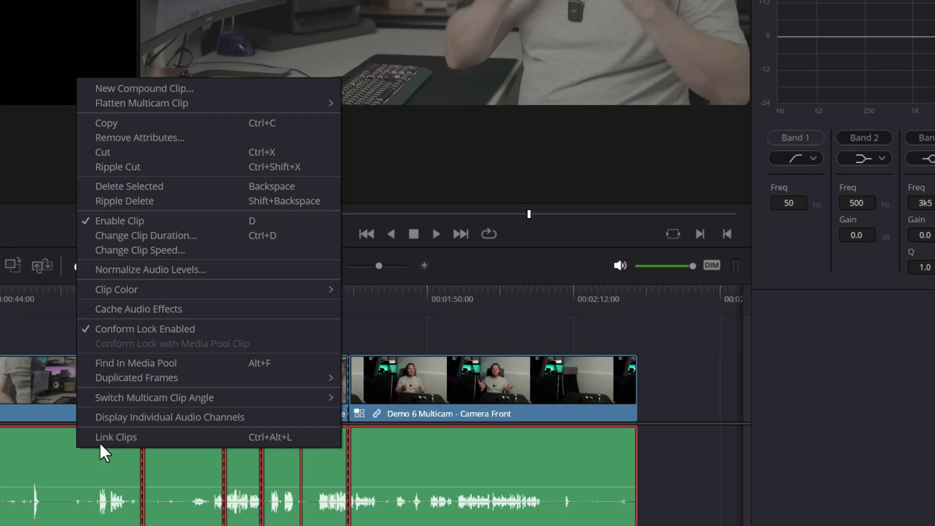
mouse_move(166, 398)
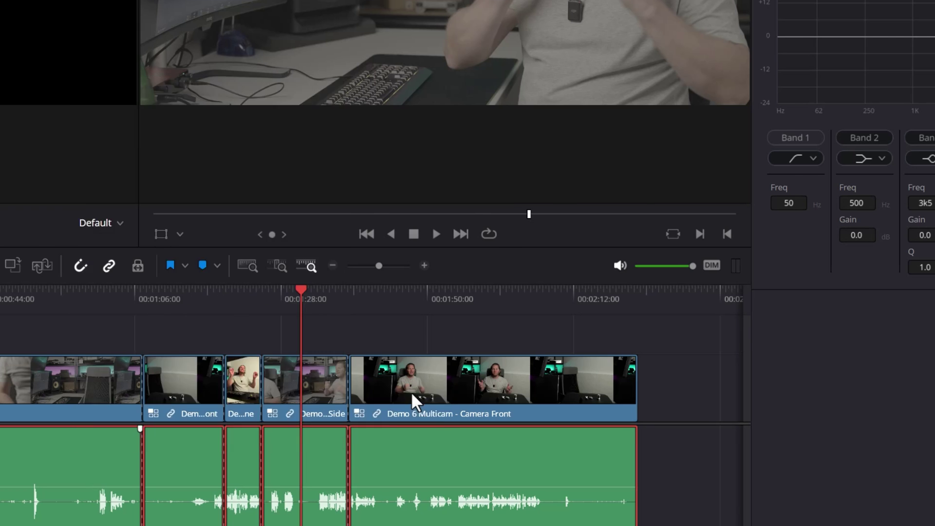
left_click(412, 396)
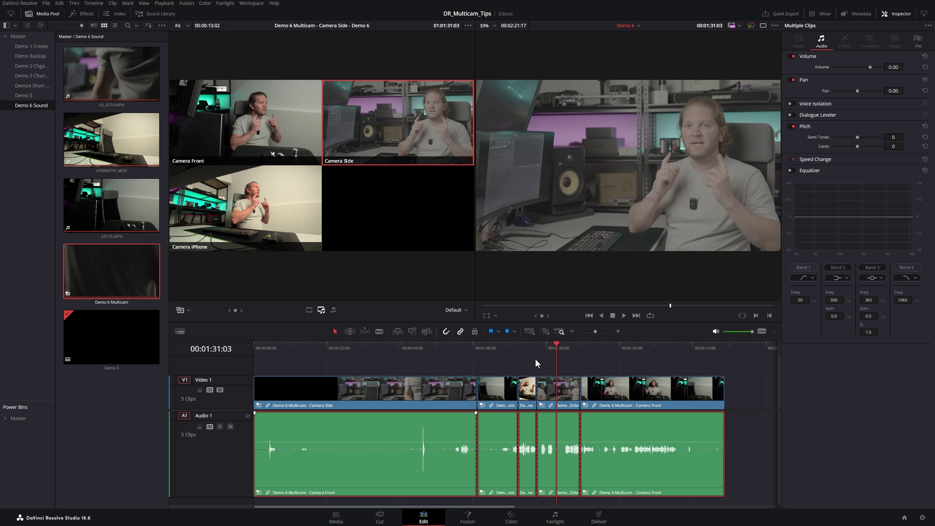
scroll(535, 358, "up", 4)
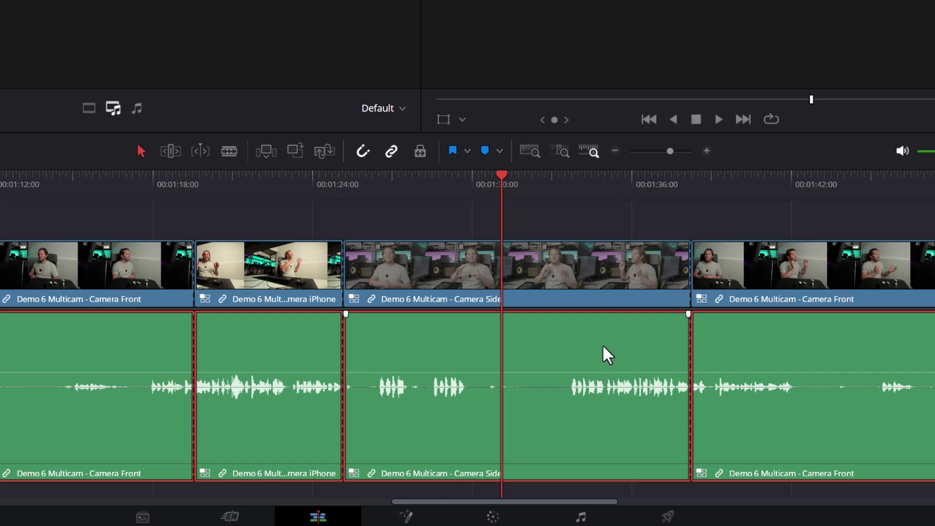
- Switch the Camera Side section's audio to Camera Front and zoom out to the whole edit
left_click(559, 196)
right_click(489, 341)
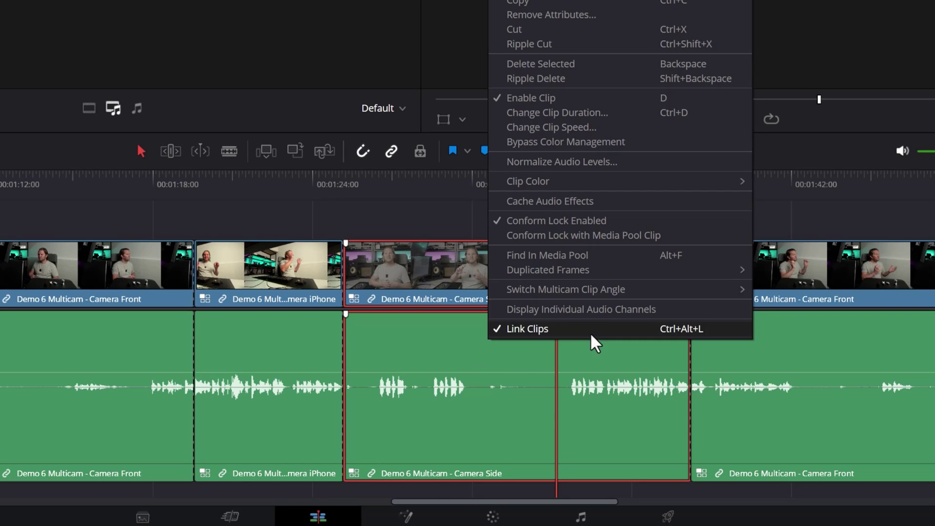
mouse_move(616, 272)
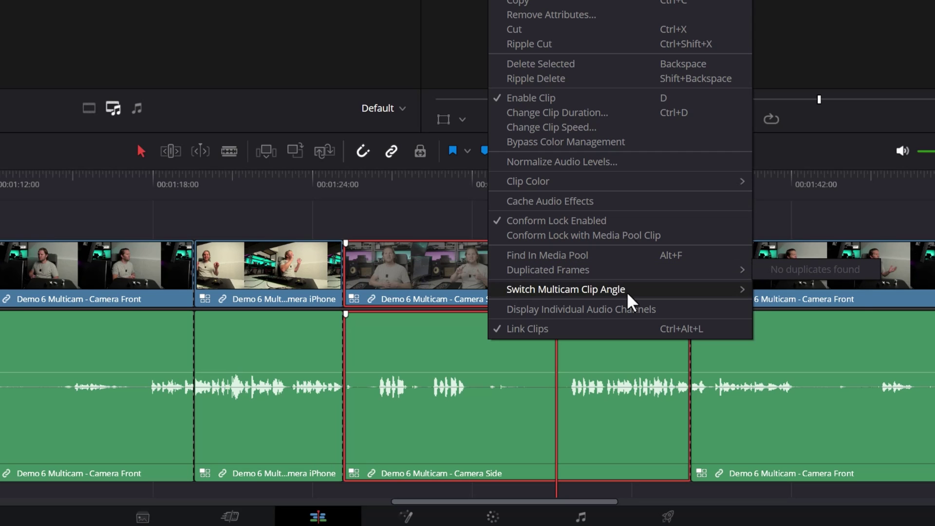
mouse_move(633, 298)
left_click(788, 290)
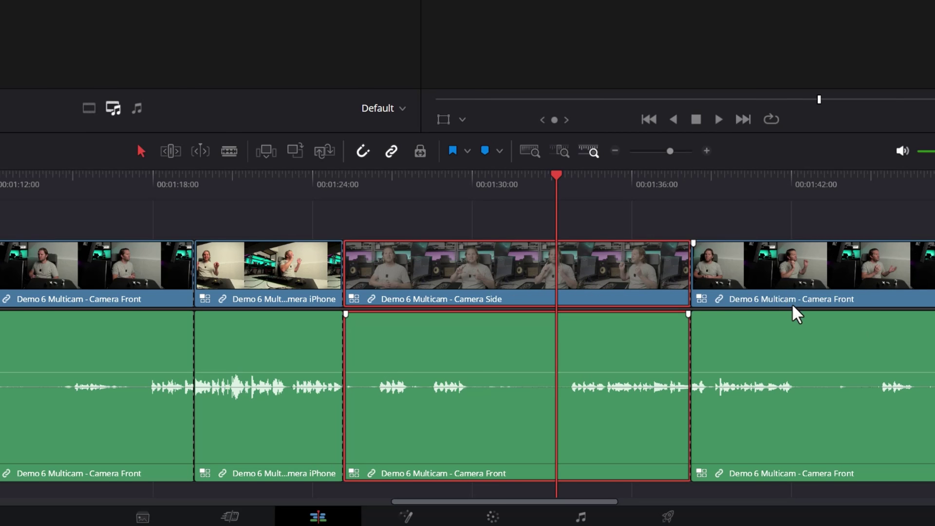
key("shift+z")
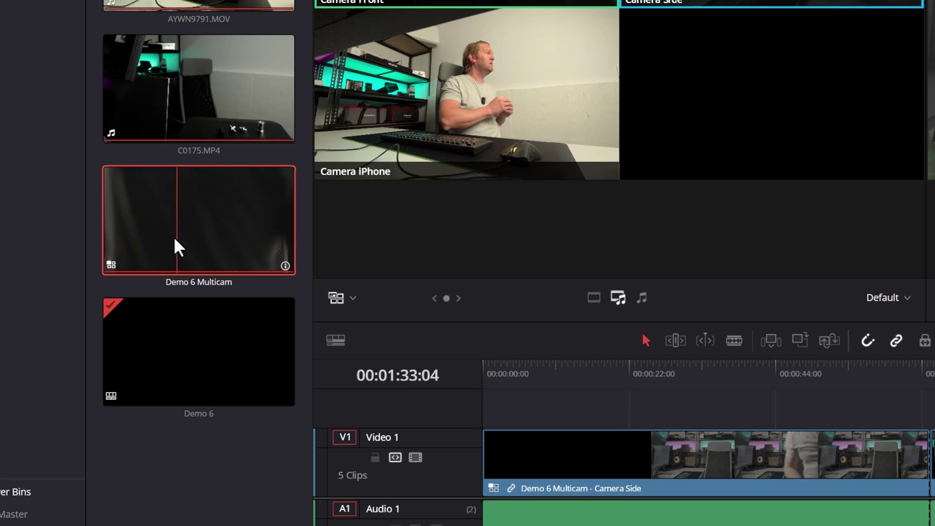
- Open Demo 6 Multicam in the timeline and inspect its C0175.MP4, s3_4374.MP4 and AYWN9791.MOV audio
right_click(200, 214)
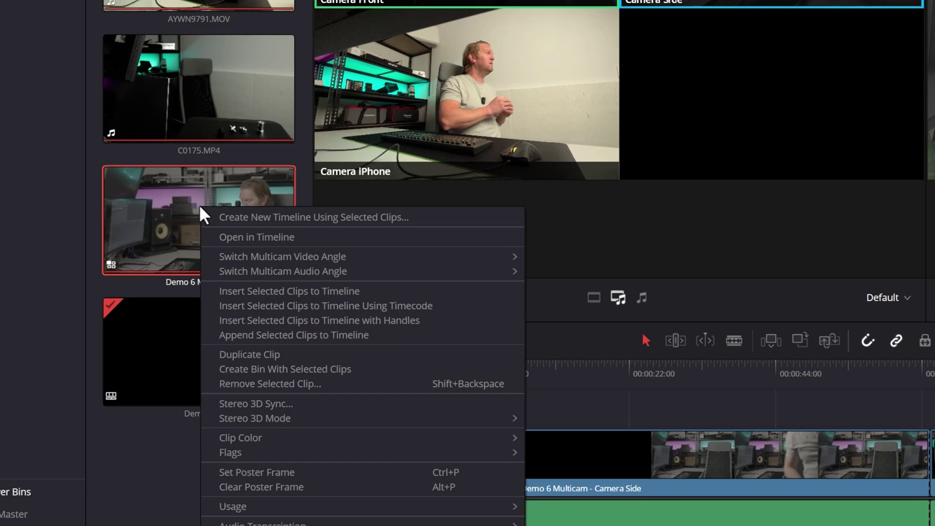
left_click(276, 237)
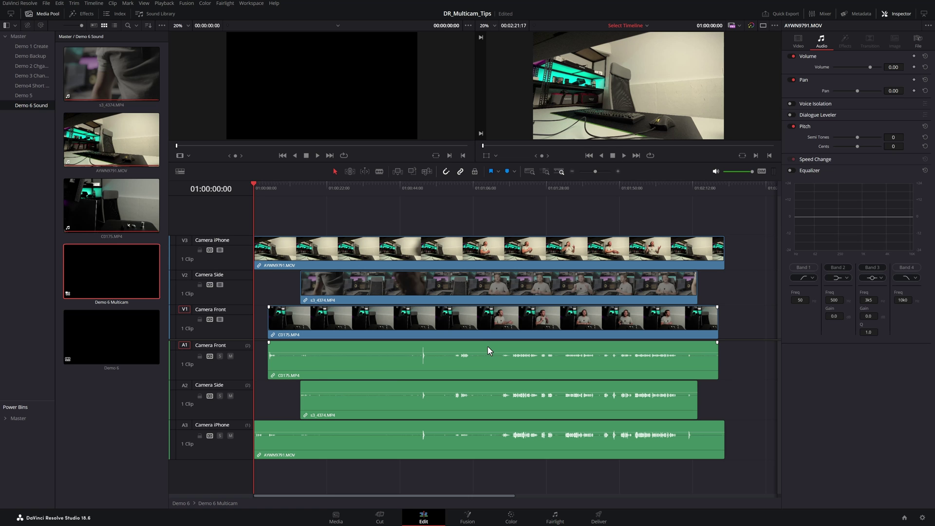
left_click(489, 349)
left_click(480, 402)
left_click(467, 430)
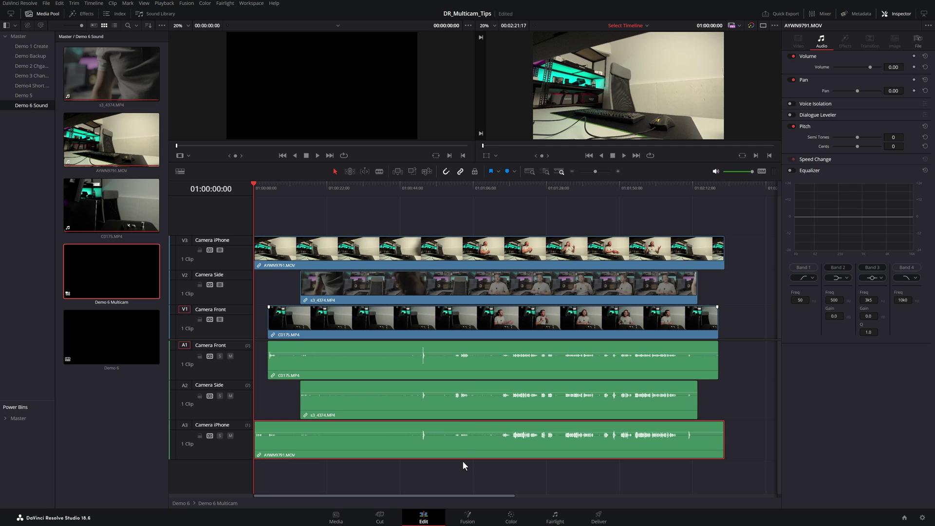
left_click(440, 481)
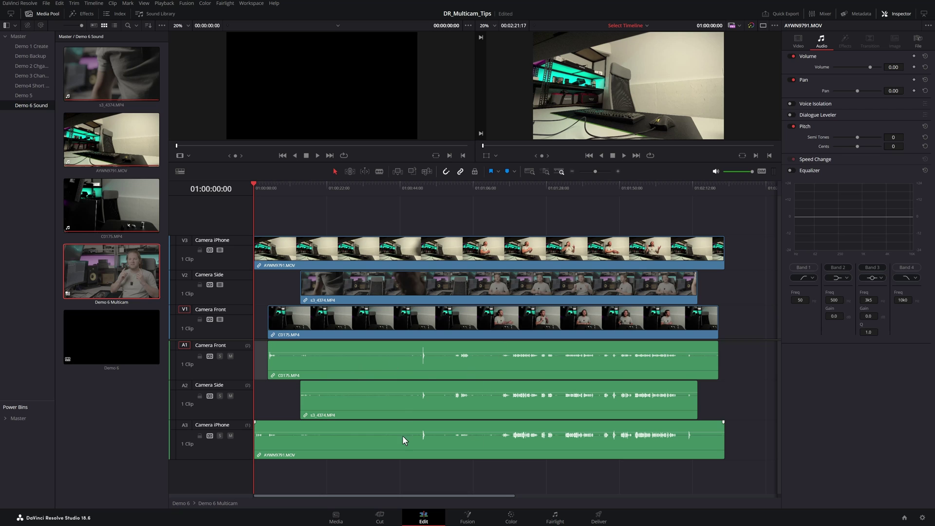
- Alt-drag the C0175.MP4 audio onto the Side and iPhone tracks, then return to Demo 6
left_click(367, 367)
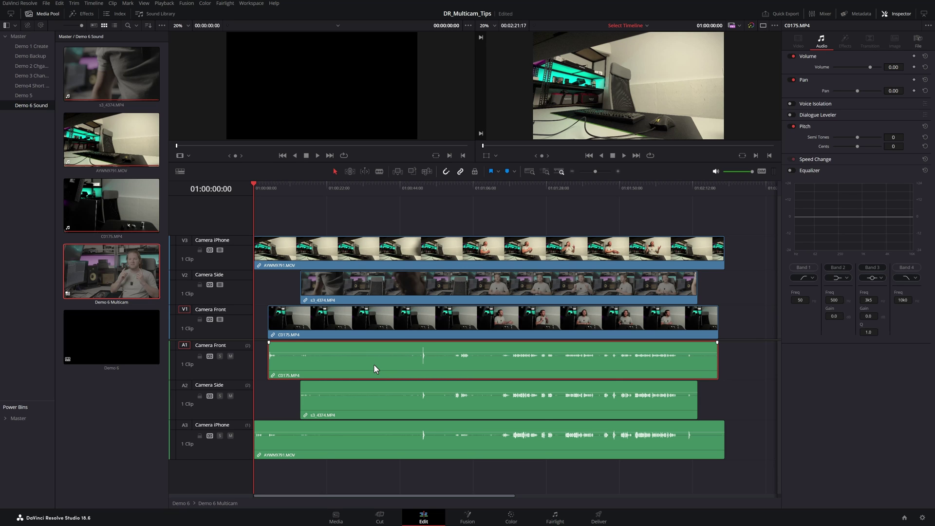
left_click_drag(373, 363, 375, 426)
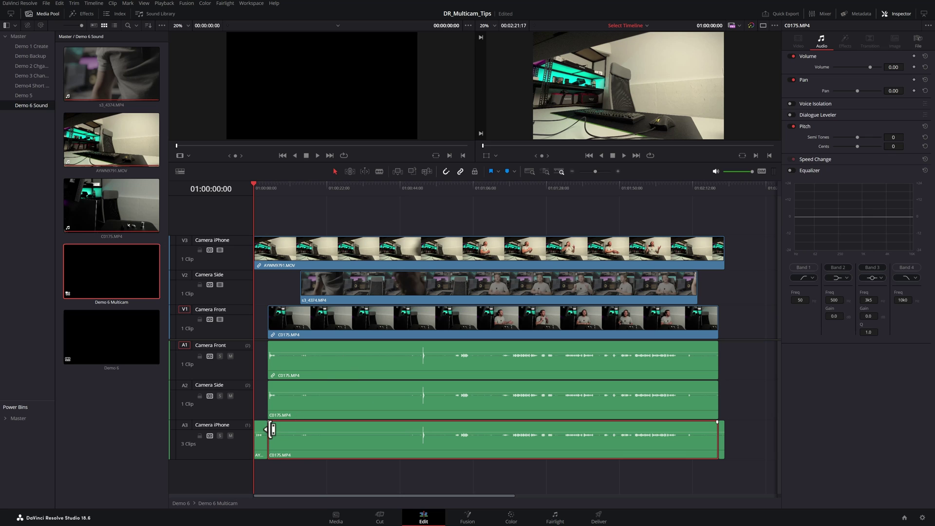
left_click(488, 351)
left_click(489, 388)
left_click(484, 428)
left_click(109, 340)
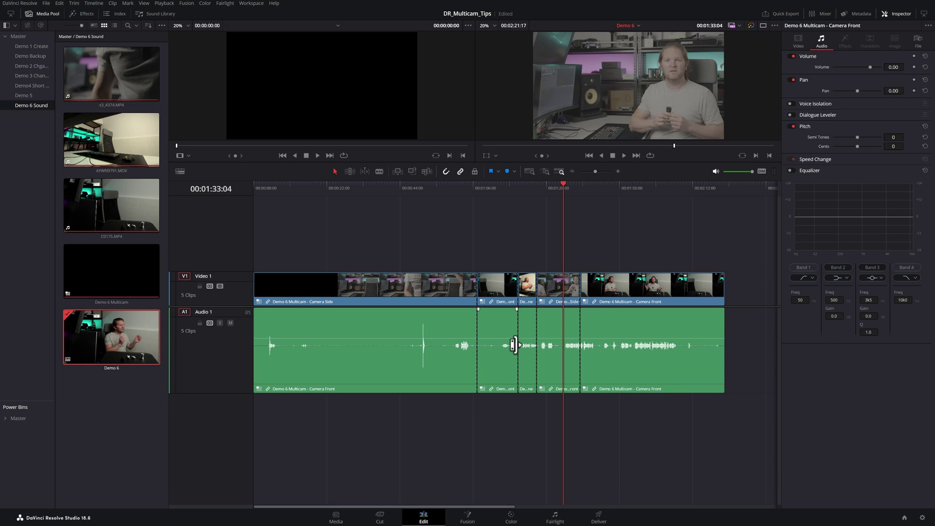
- Zoom the Demo 6 timeline in at 00:01:14:13 and select the Camera iPhone section
left_click(499, 361)
left_click(501, 191)
key("ctrl+equal")
key("ctrl+equal")
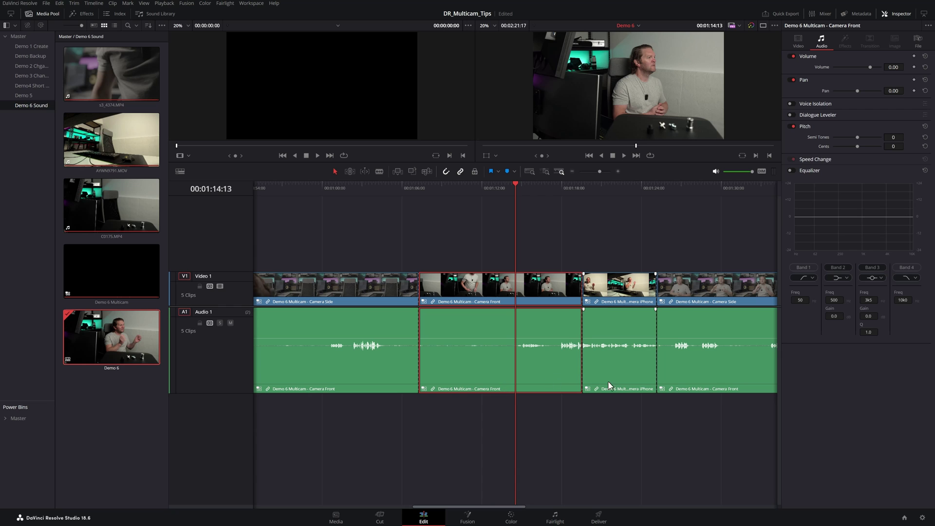
left_click(628, 375)
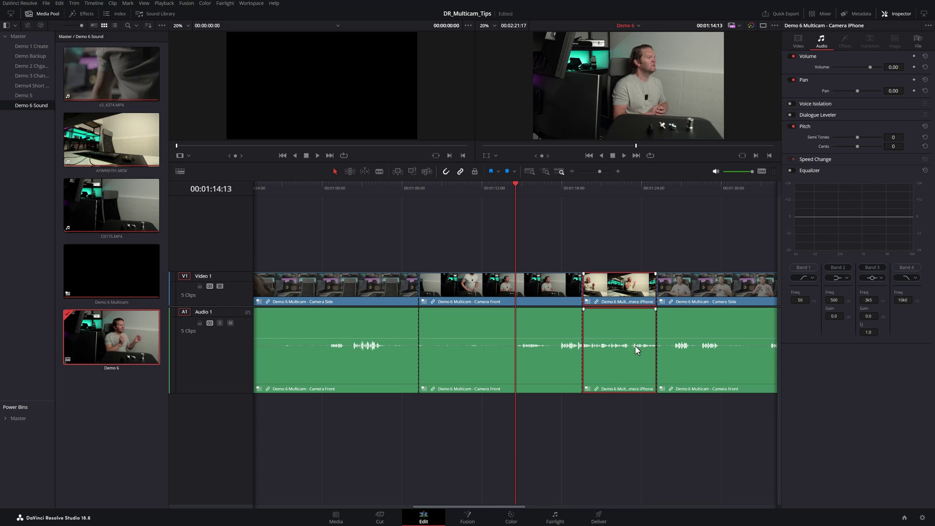
- Open a multicam clip to confirm its Side and iPhone angle audio, then view the Demo 7 edit
double_click(461, 353)
left_click(454, 385)
left_click(453, 427)
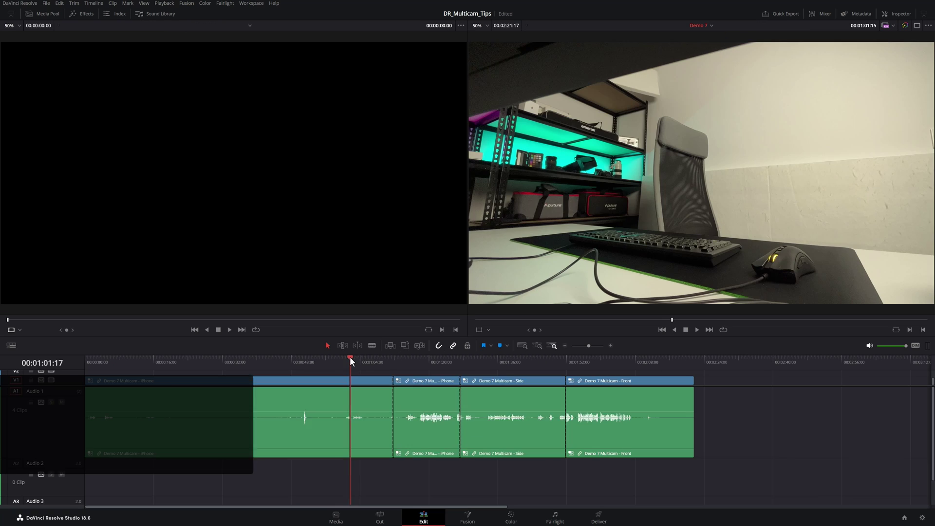
left_click_drag(350, 357, 496, 378)
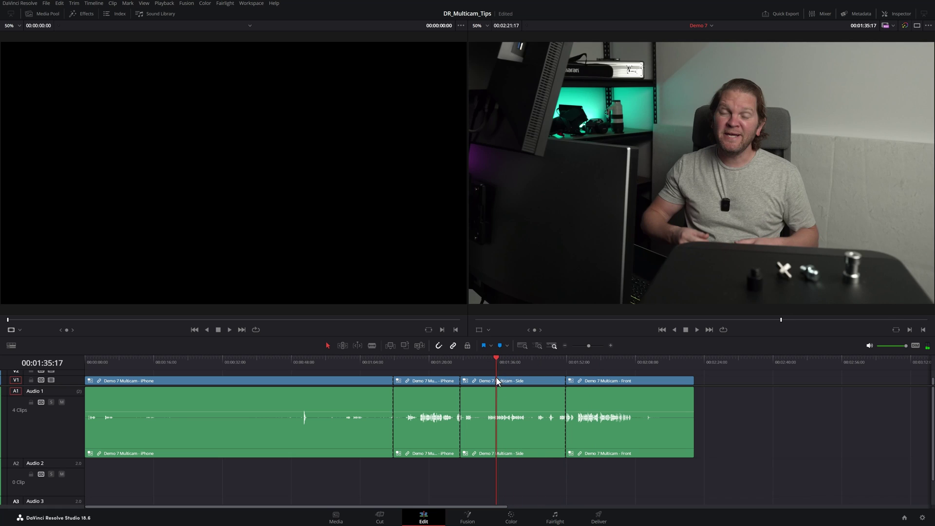
- Flatten the Demo 7 Side clip to C0175.MP4 copying multicam grades, and find it in the media pool
left_click(517, 383)
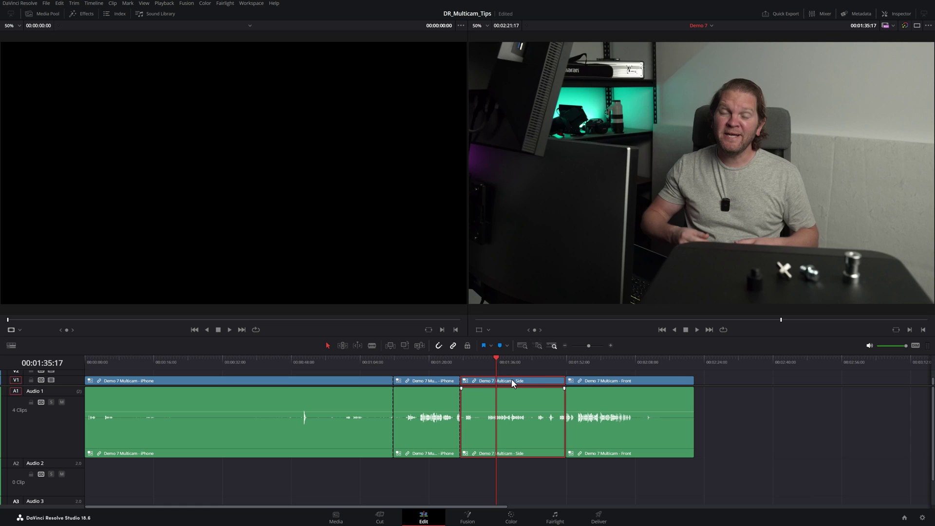
right_click(513, 383)
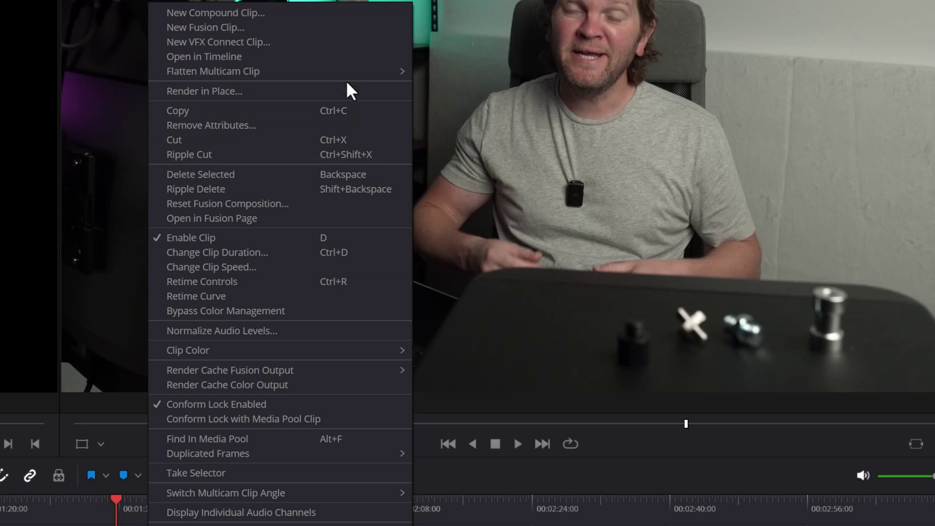
mouse_move(347, 73)
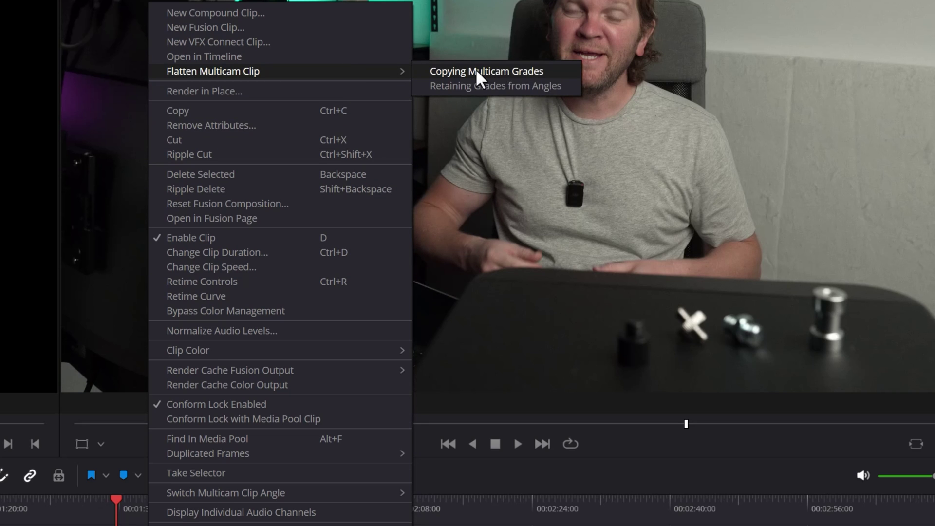
left_click(497, 72)
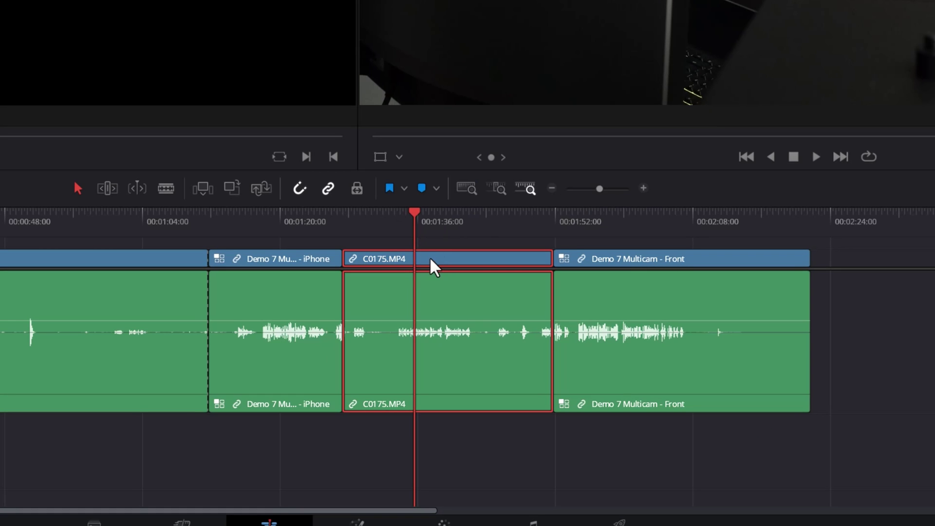
right_click(431, 257)
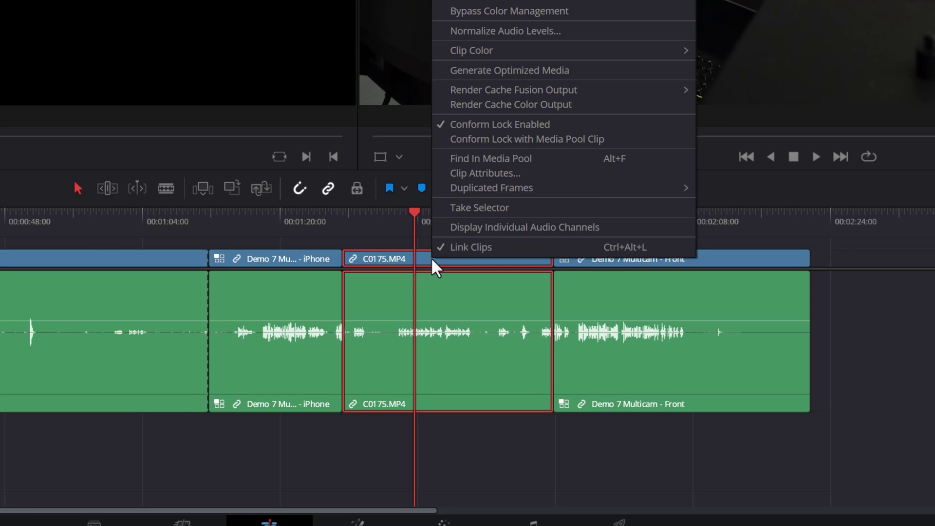
left_click(589, 161)
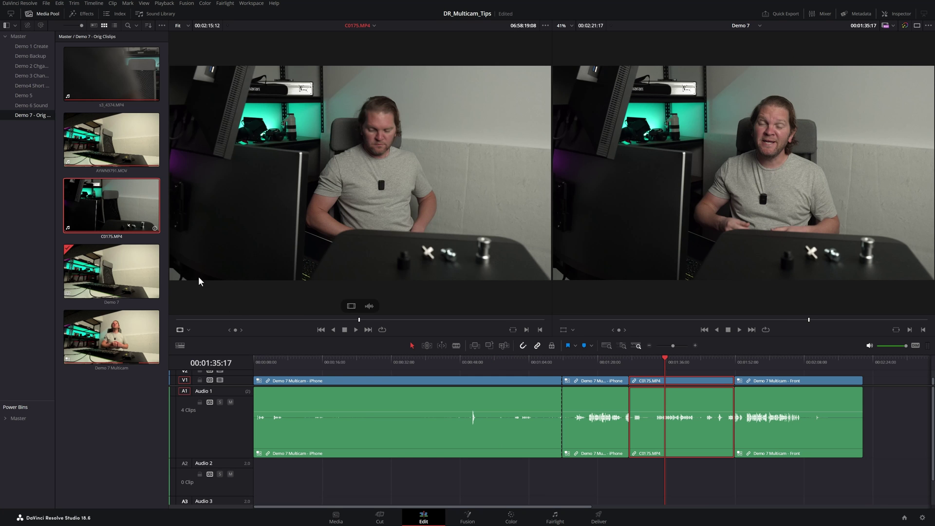